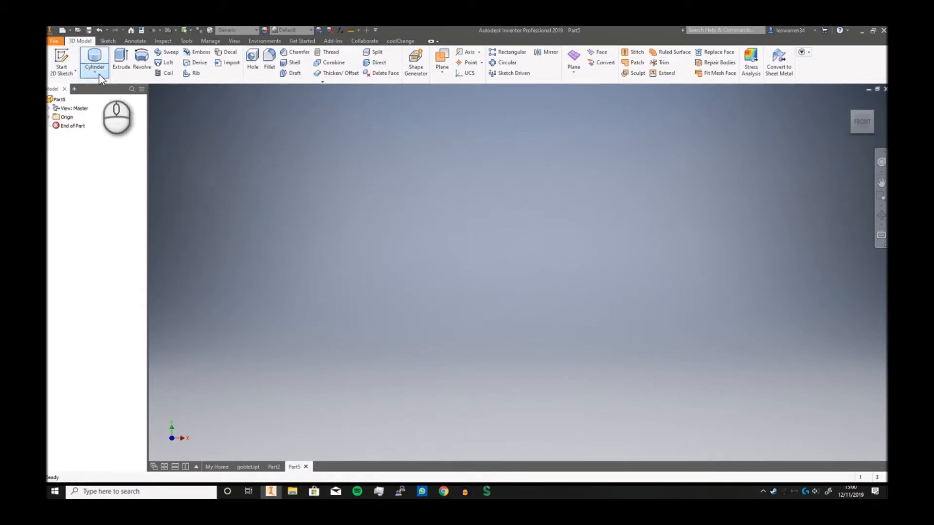
# Create a cylinder on the XZ plane centred on the origin, 50 mm in diameter and equally tall.
pyautogui.click(95, 49)
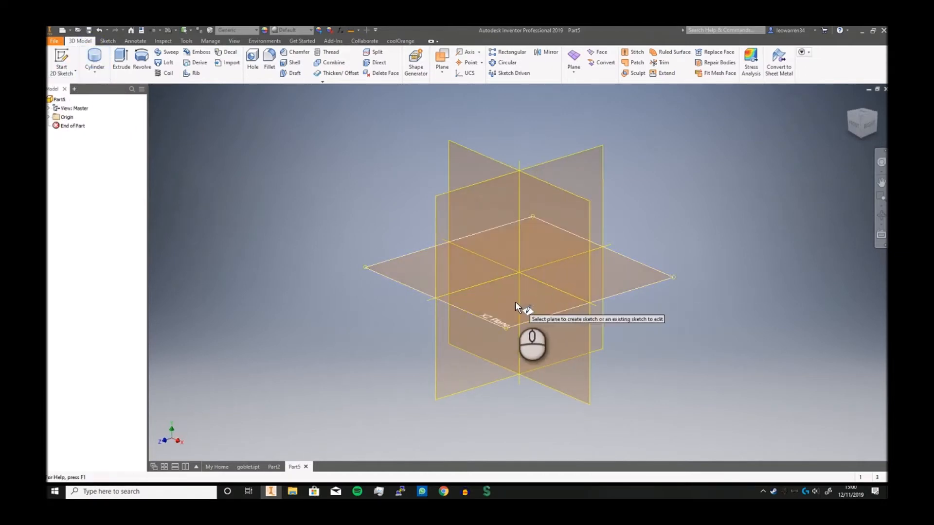
pyautogui.click(516, 306)
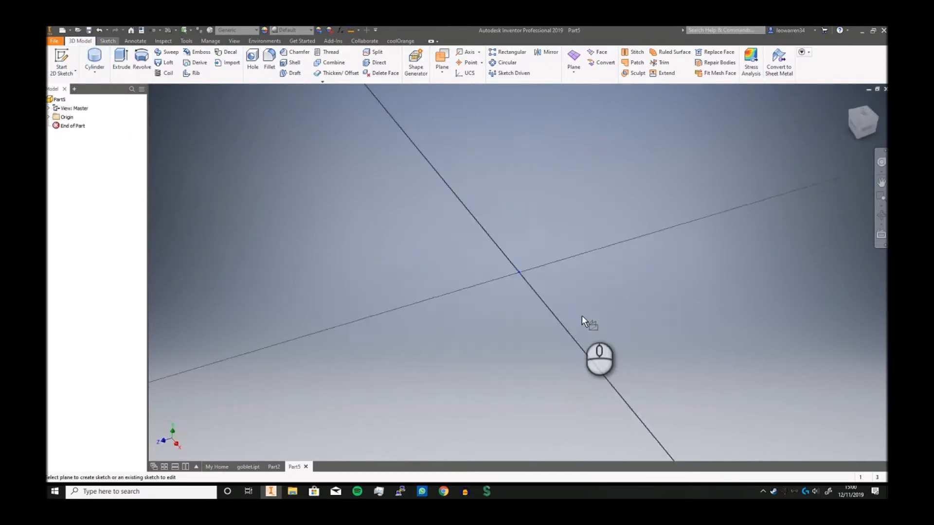
pyautogui.click(519, 272)
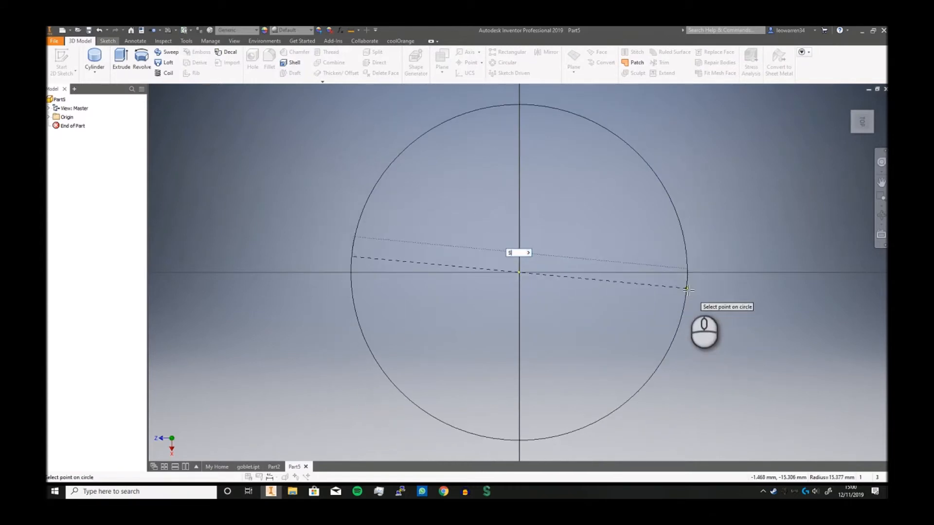
pyautogui.write('50')
pyautogui.press('Return')
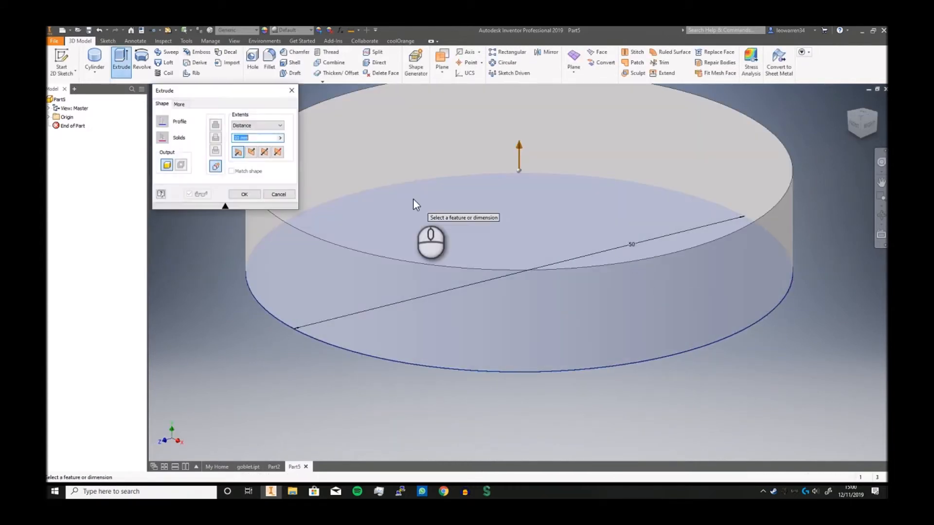
pyautogui.press('Return')
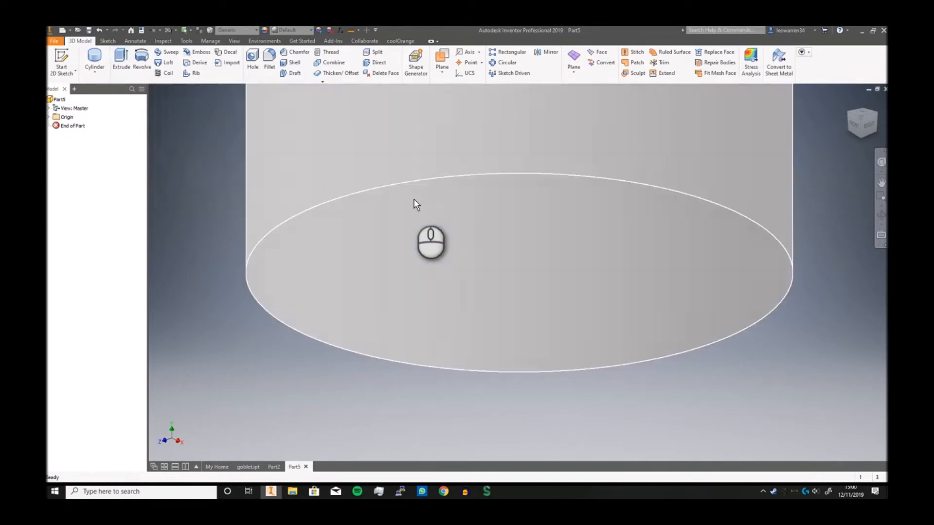
# Set up a full-length thread on the cylinder's side face with the ISO Metric profile thread type.
pyautogui.scroll(-5, 419, 199)
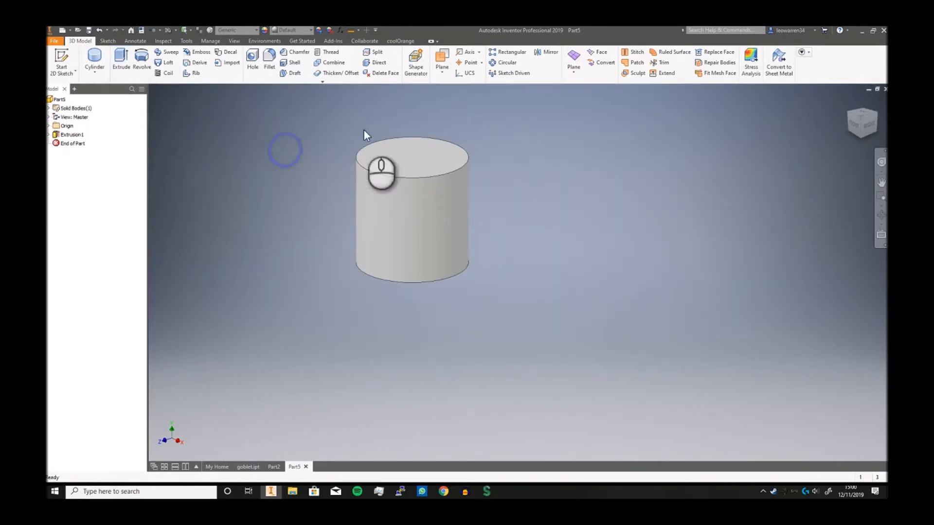
pyautogui.click(328, 52)
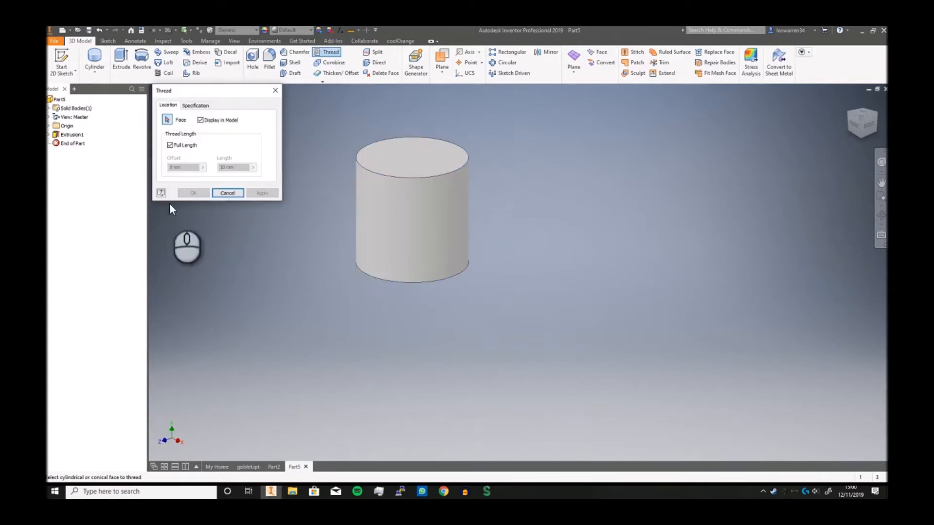
pyautogui.click(411, 202)
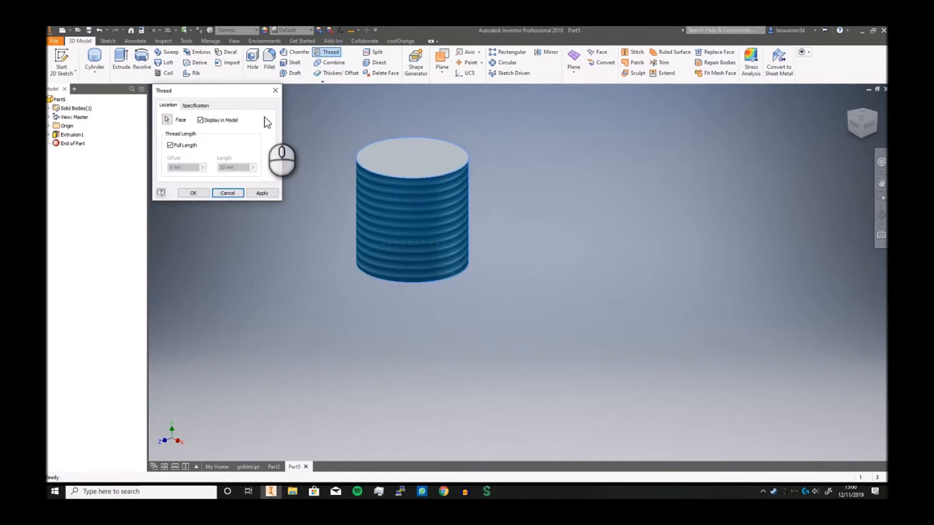
pyautogui.click(197, 105)
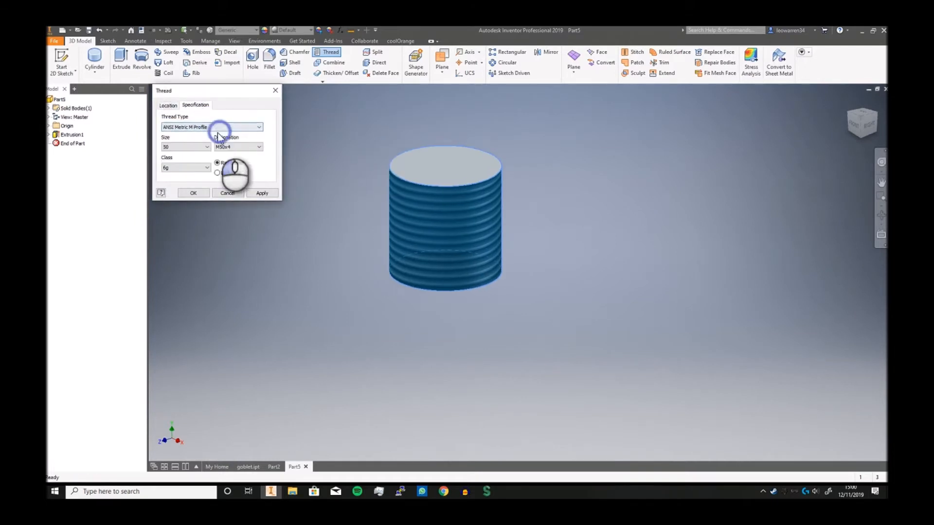
pyautogui.click(212, 127)
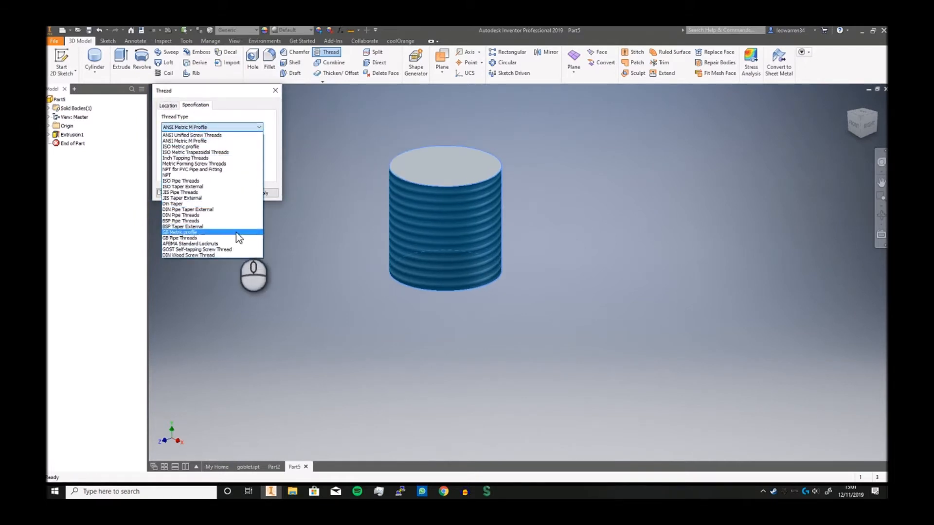
pyautogui.click(198, 146)
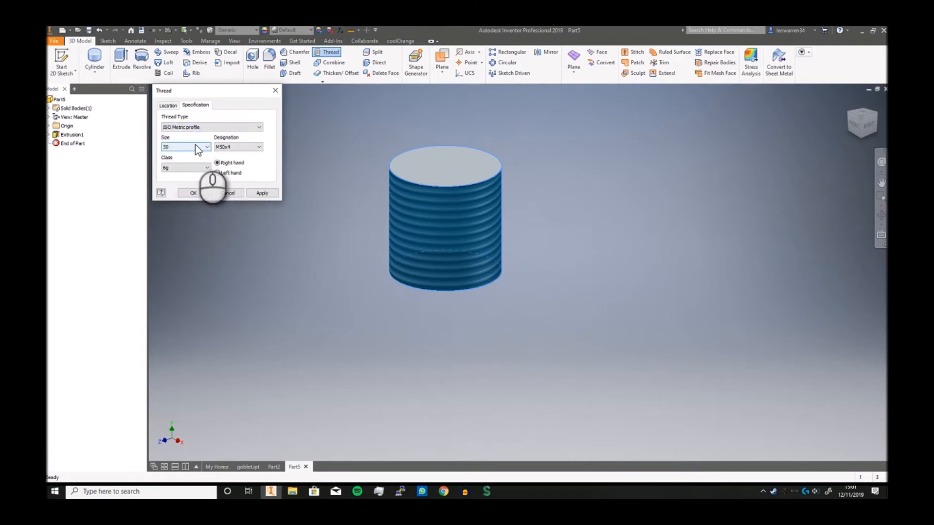
# Use size 50 and designation M50x4, right hand, for the cylinder's thread and create it.
pyautogui.click(192, 145)
pyautogui.click(217, 148)
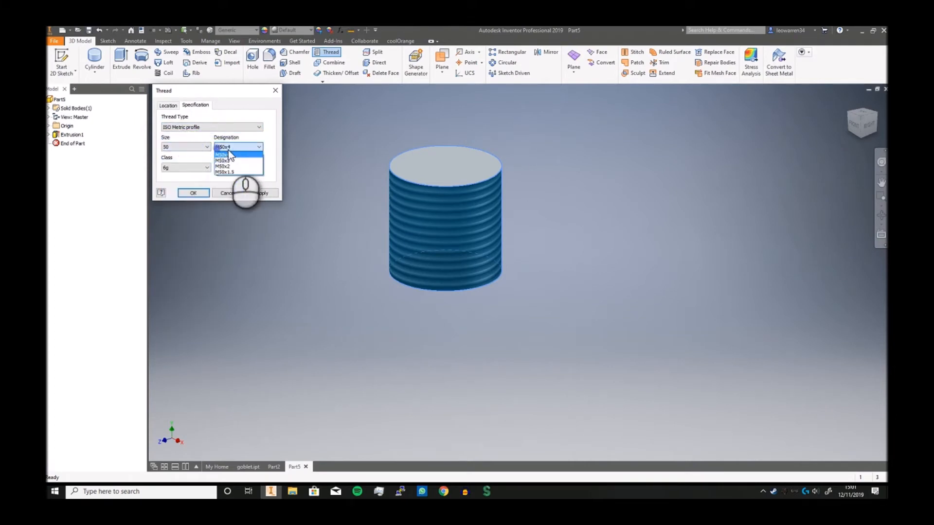
pyautogui.click(240, 166)
pyautogui.click(239, 147)
pyautogui.click(230, 153)
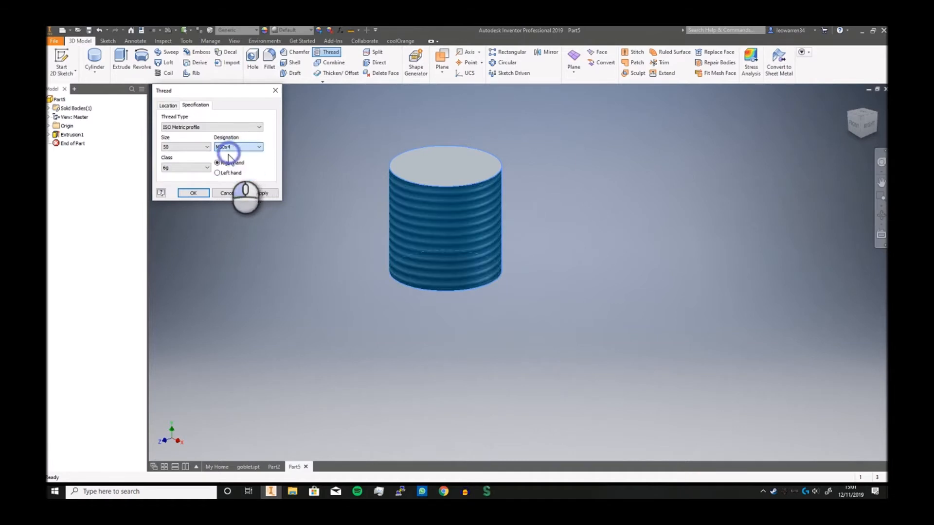
pyautogui.click(265, 192)
pyautogui.click(243, 192)
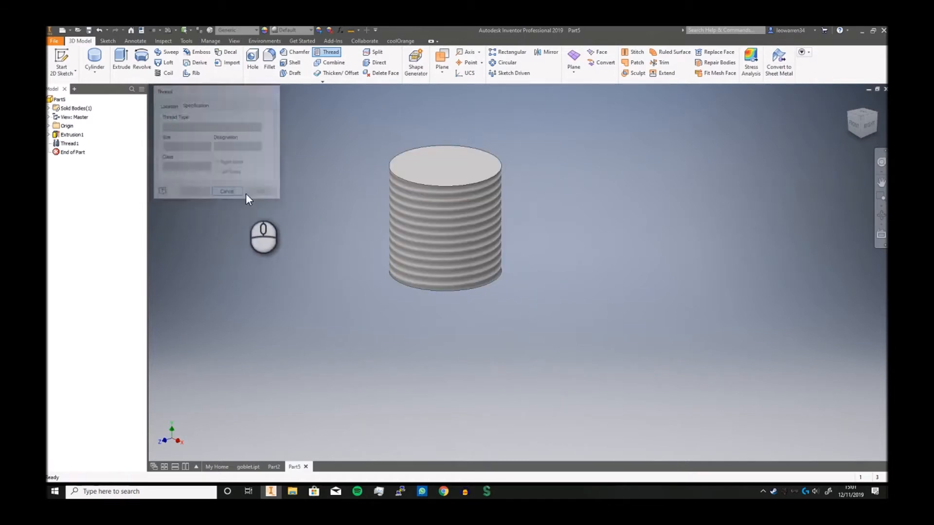
# Convert the cylinder's thread feature into real modelled geometry with threadModeler, using a 0.10 % pitch offset.
pyautogui.click(874, 124)
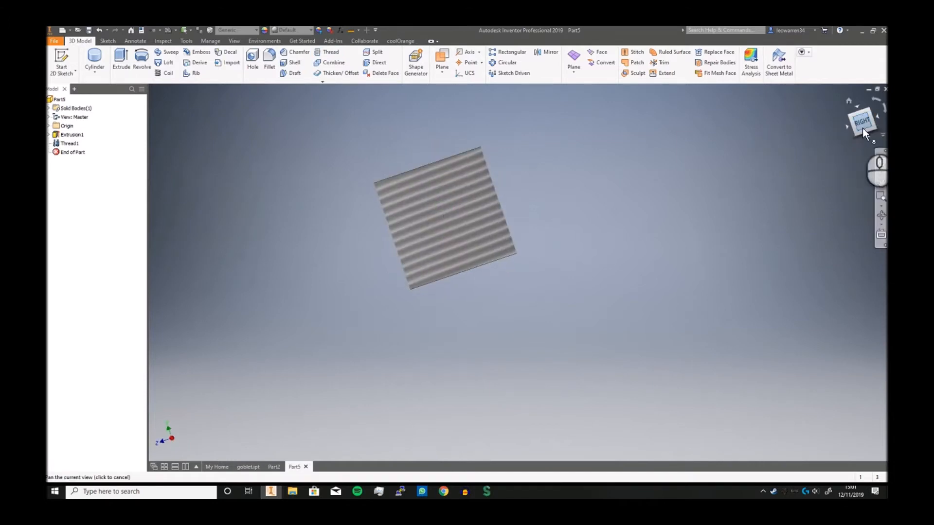
pyautogui.moveTo(670, 176); pyautogui.dragTo(657, 212, button='middle')
pyautogui.scroll(2, 570, 155)
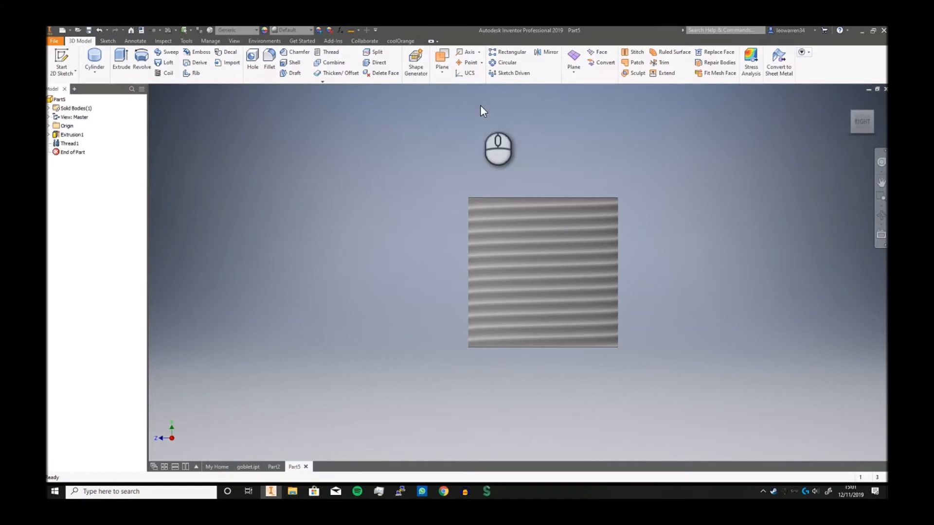
pyautogui.click(400, 41)
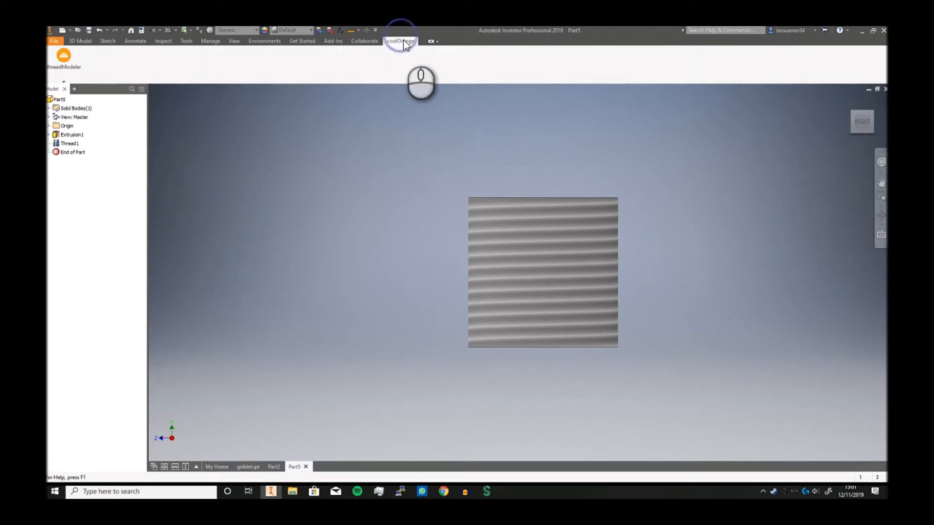
pyautogui.click(63, 56)
pyautogui.moveTo(181, 99); pyautogui.dragTo(258, 94)
pyautogui.click(69, 143)
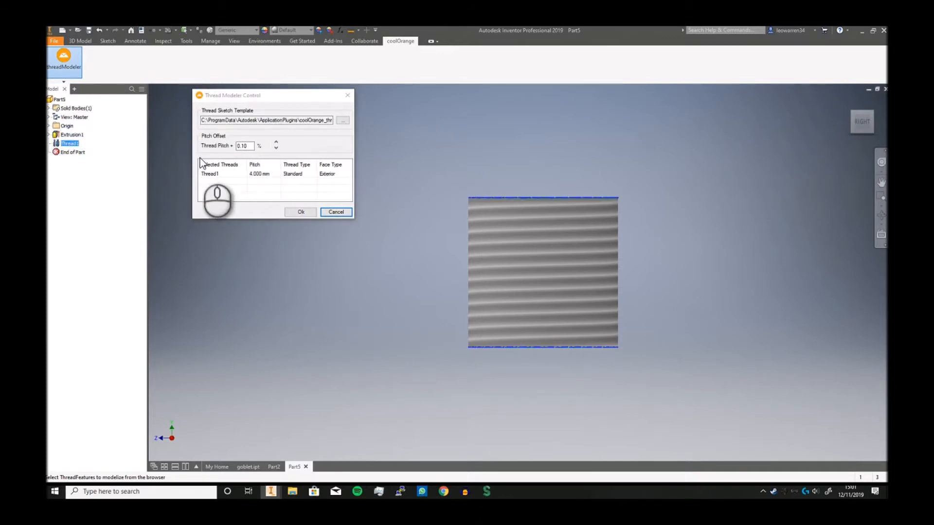
pyautogui.click(299, 211)
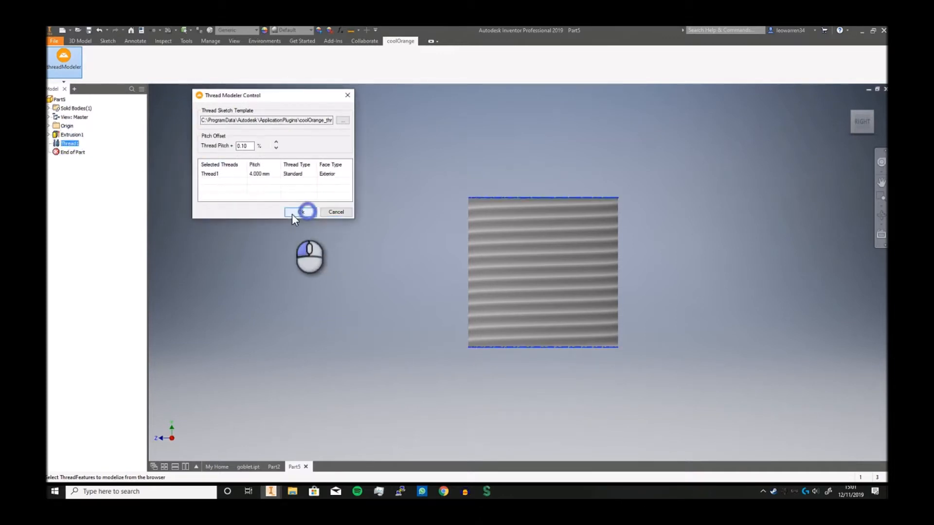
# Inspect the modelled thread, then undo both the thread modelling and the thread feature on the cylinder.
pyautogui.moveTo(868, 118); pyautogui.dragTo(845, 140)
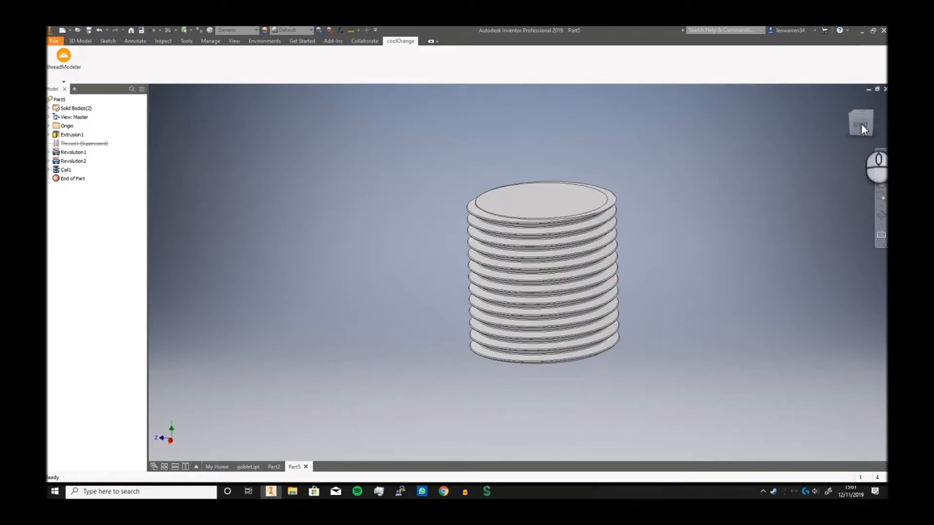
pyautogui.scroll(-3, 558, 236)
pyautogui.scroll(5, 558, 236)
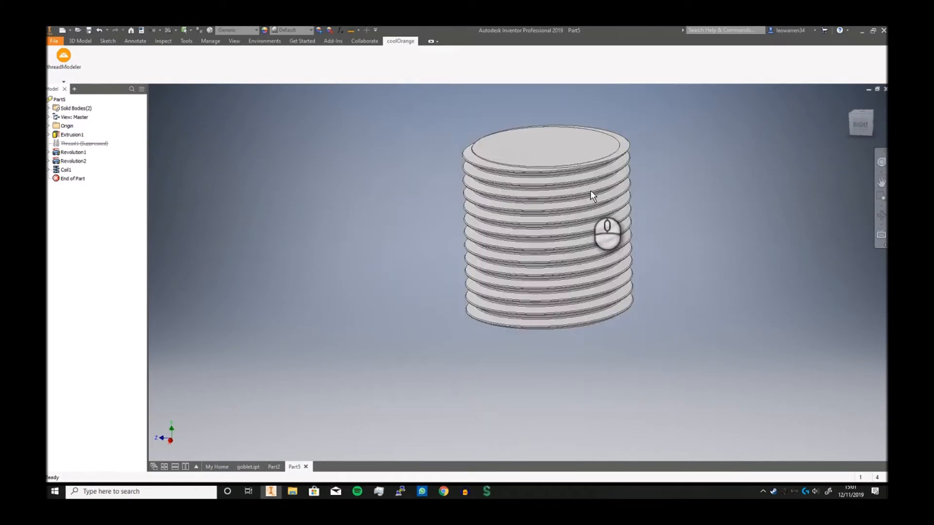
pyautogui.click(860, 127)
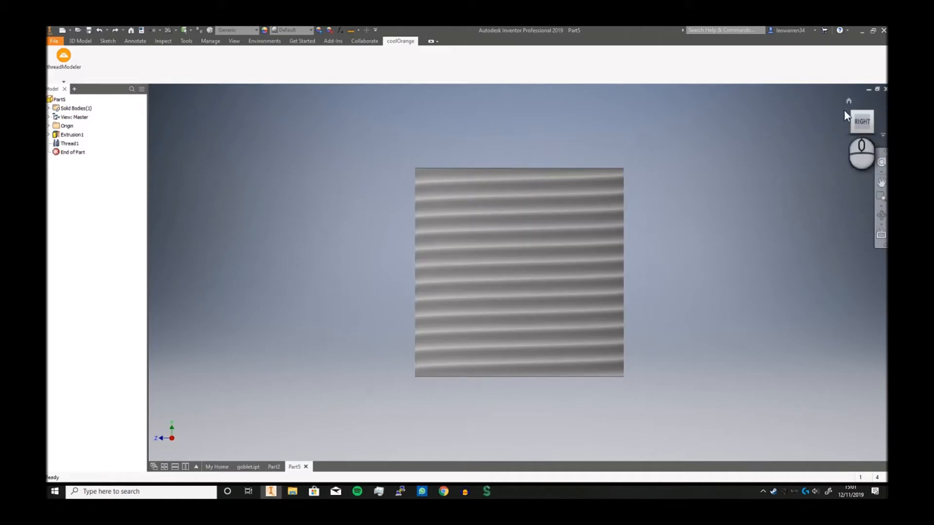
pyautogui.click(81, 41)
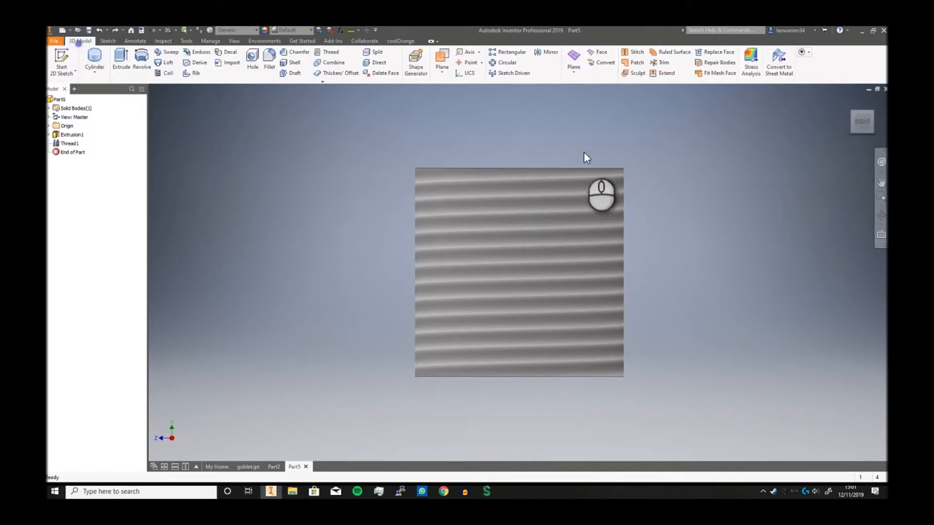
pyautogui.hotkey('ctrl', 'z')
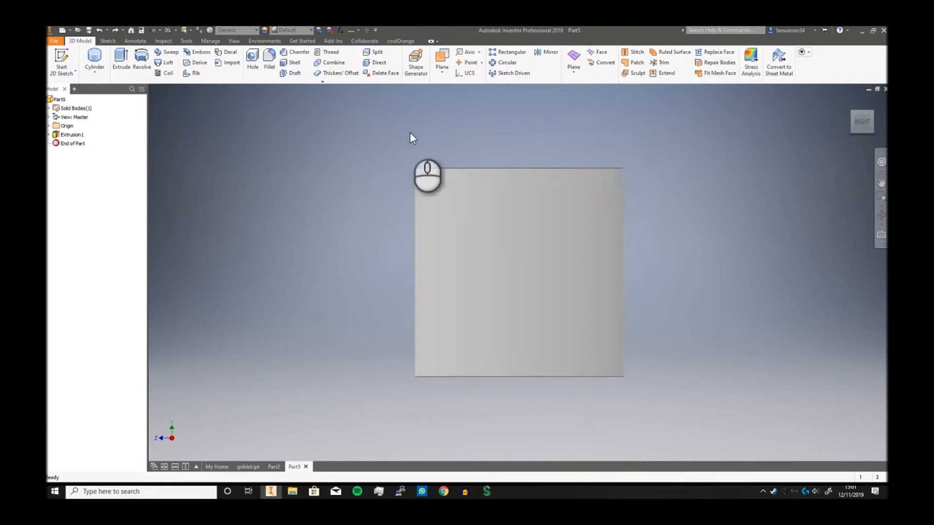
# Delete the cylinder's top face without healing to turn the solid into an open surface.
pyautogui.moveTo(856, 123); pyautogui.dragTo(869, 148)
pyautogui.click(383, 73)
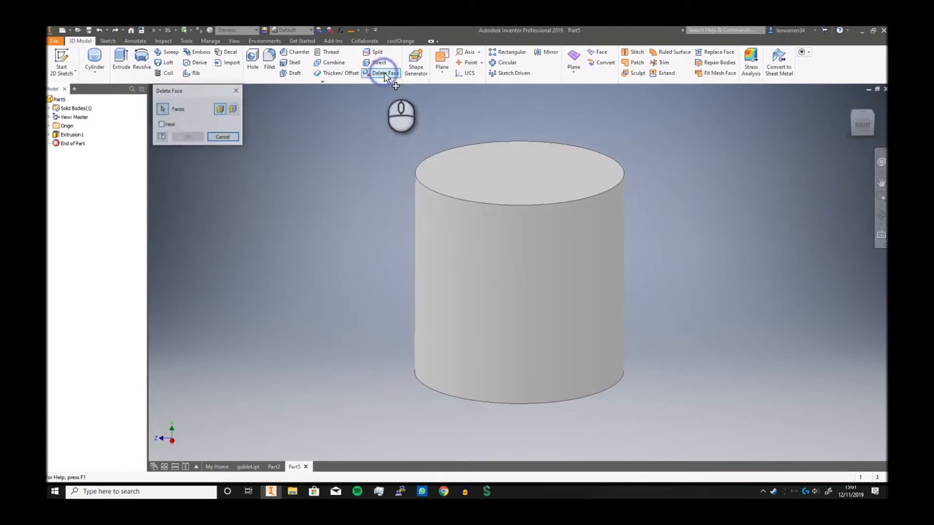
pyautogui.click(493, 181)
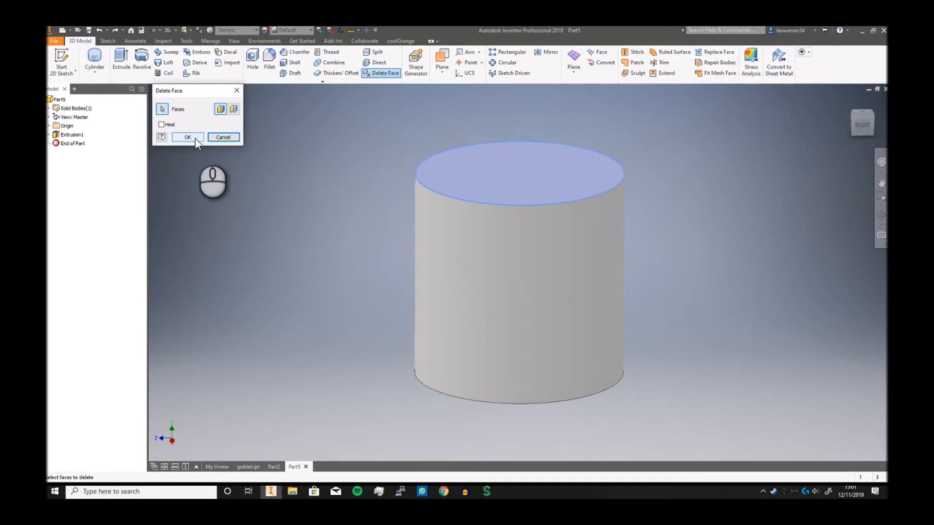
pyautogui.click(188, 138)
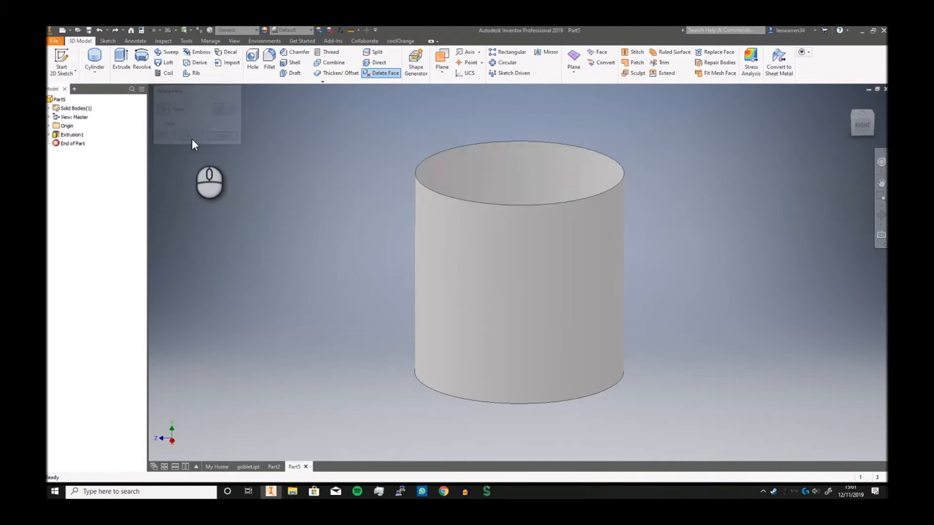
# Thicken the open surface quilt 1 mm inward to form a solid wall.
pyautogui.moveTo(866, 127); pyautogui.dragTo(830, 124)
pyautogui.click(344, 73)
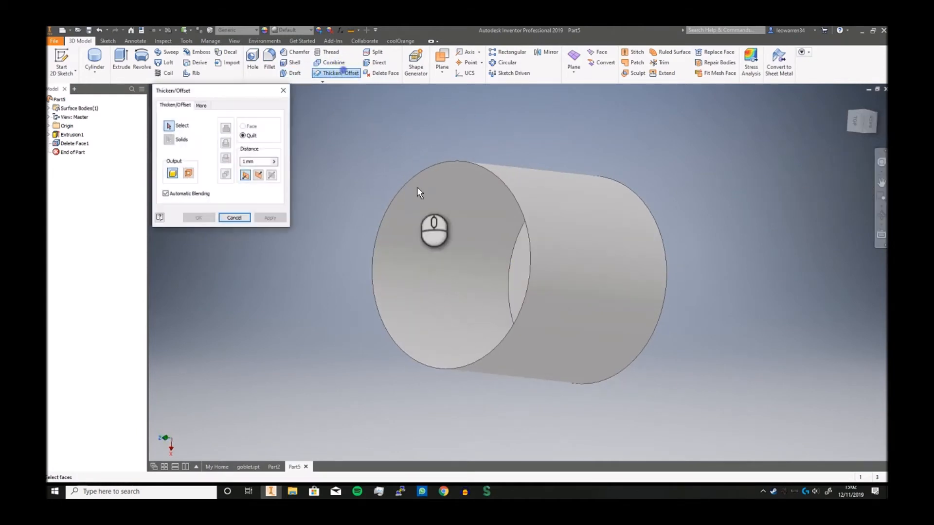
pyautogui.click(423, 224)
pyautogui.click(259, 175)
pyautogui.click(199, 218)
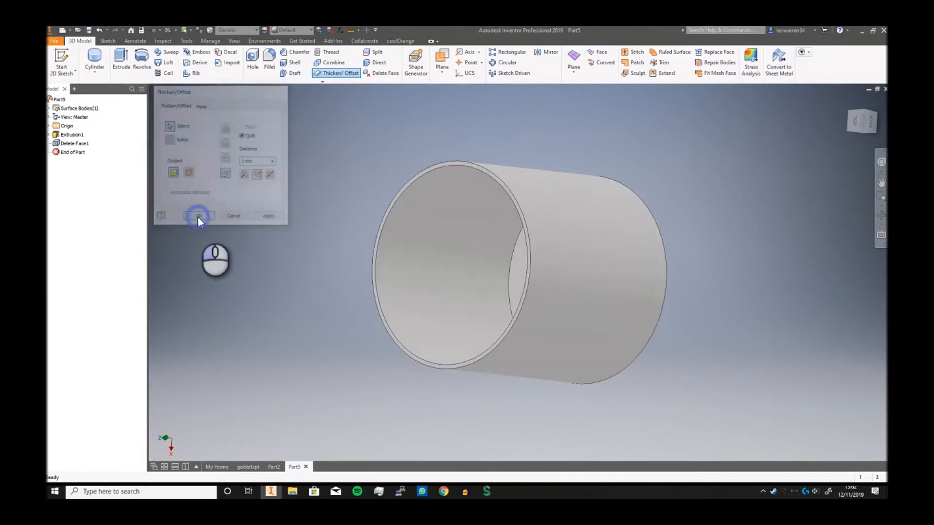
# Thicken the cup's outer side face 0.1 mm outward as a new, separate solid body.
pyautogui.moveTo(855, 122)
pyautogui.mouseDown()
pyautogui.moveTo(169, 101)
pyautogui.moveTo(177, 403)
pyautogui.moveTo(875, 465)
pyautogui.moveTo(755, 92)
pyautogui.moveTo(829, 89)
pyautogui.moveTo(849, 115)
pyautogui.mouseUp()
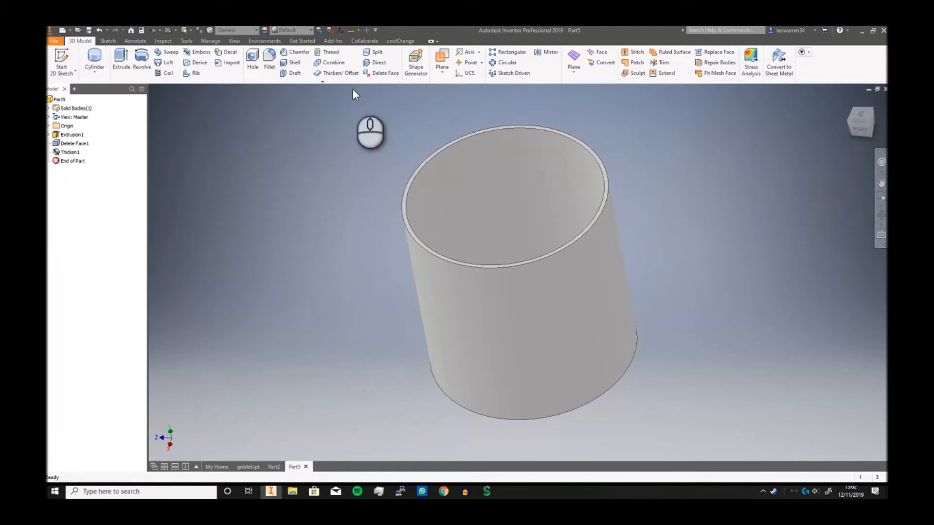
pyautogui.click(322, 76)
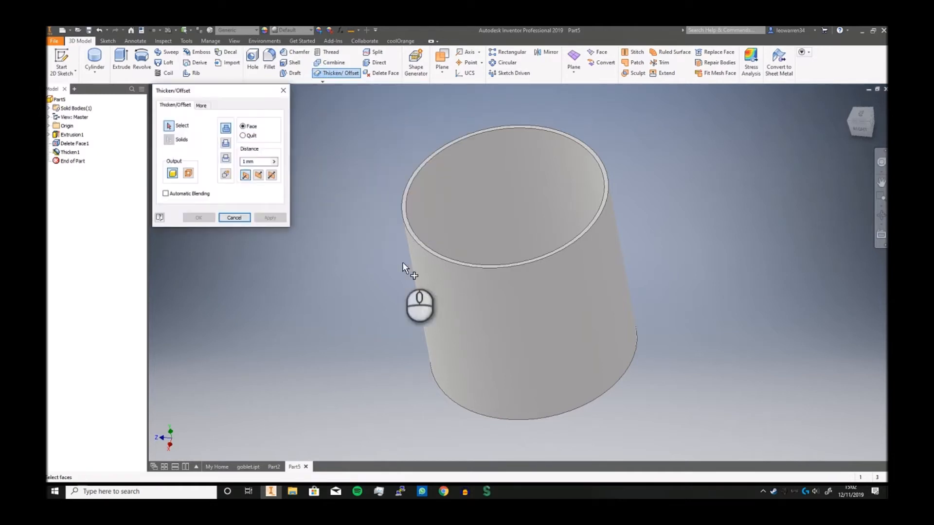
pyautogui.click(433, 274)
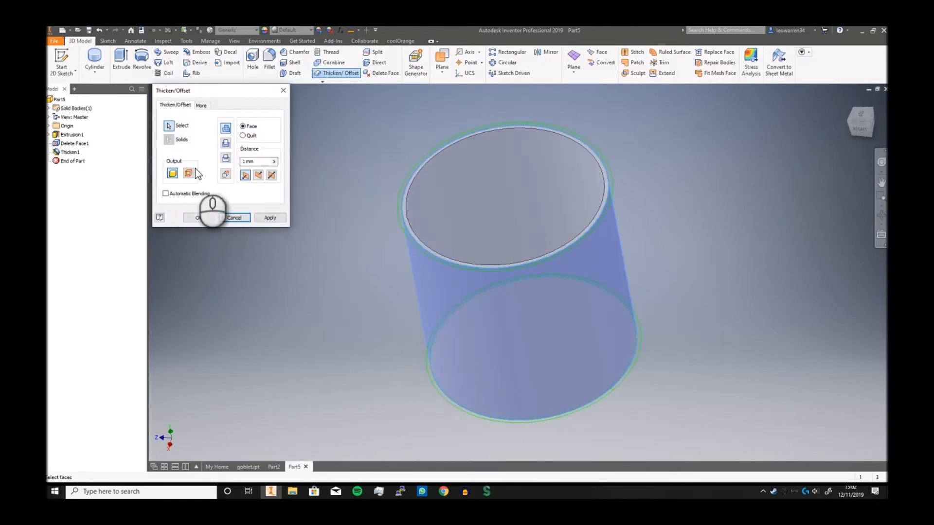
pyautogui.click(249, 162)
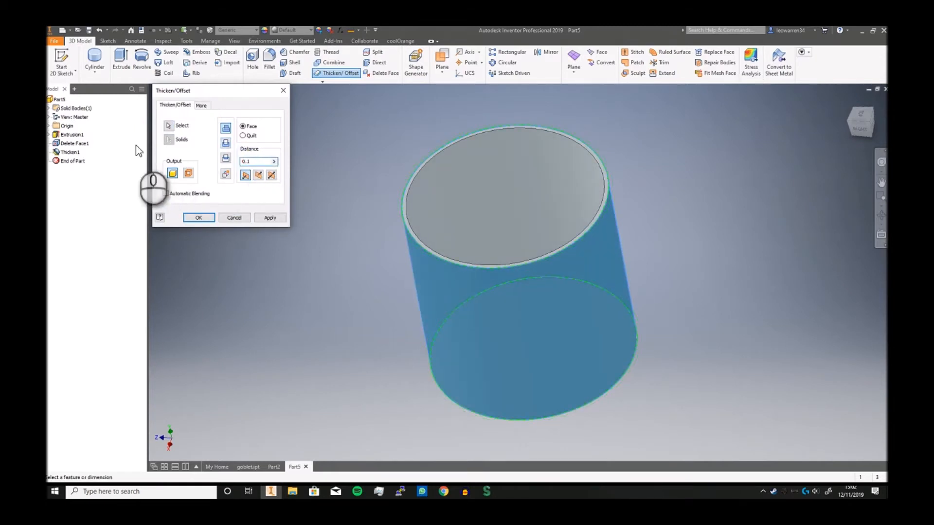
pyautogui.click(199, 218)
# Finish thickening the side face by 0.1 mm, keeping the thin outer skin as its own solid.
pyautogui.scroll(-5, 415, 267)
pyautogui.click(424, 177)
pyautogui.scroll(4, 250, 197)
pyautogui.click(211, 189)
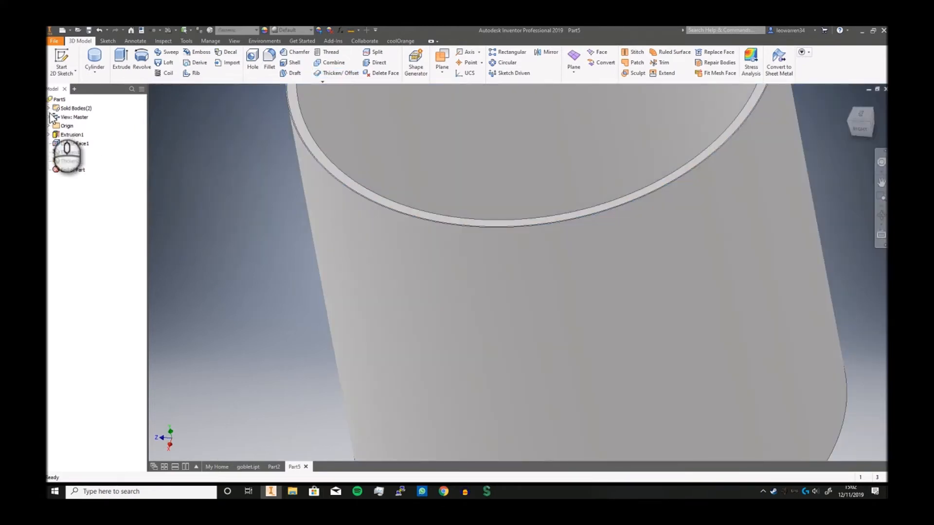
# Apply a black anodized appearance to the second solid body, the thin outer skin.
pyautogui.click(49, 108)
pyautogui.click(74, 125)
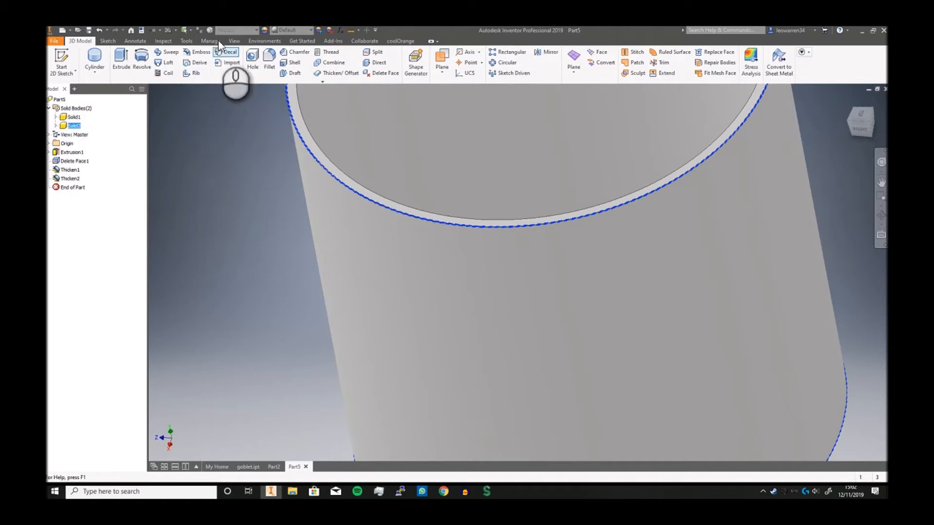
pyautogui.click(287, 31)
pyautogui.scroll(2, 323, 100)
pyautogui.click(323, 84)
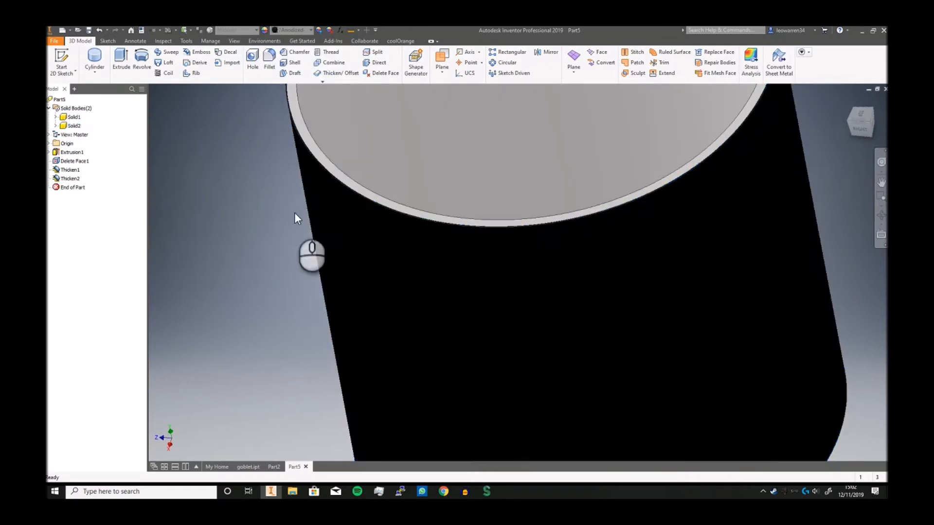
# Use Direct edit to move the inner cup's top rim face upward by about 23.75 mm.
pyautogui.scroll(-5, 294, 212)
pyautogui.click(637, 163)
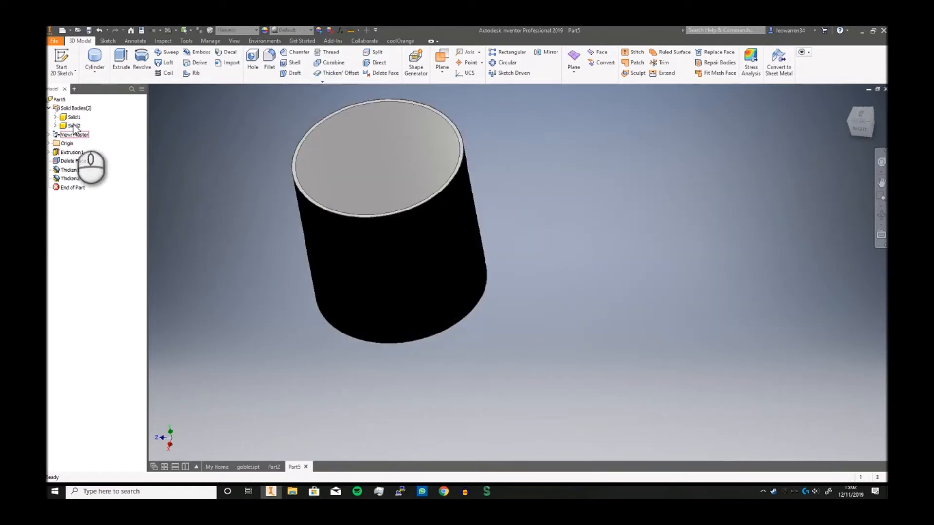
pyautogui.scroll(3, 434, 156)
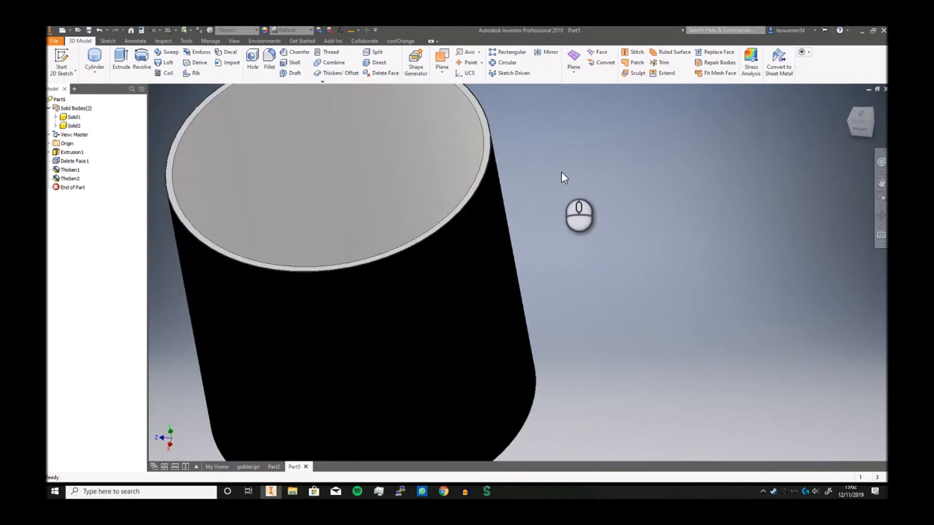
pyautogui.scroll(3, 550, 167)
pyautogui.moveTo(549, 167); pyautogui.dragTo(601, 189, button='middle')
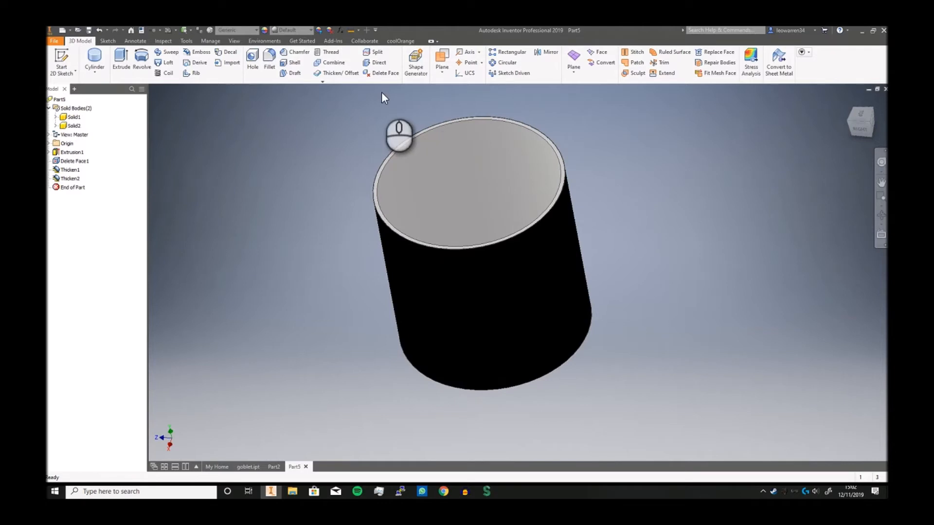
pyautogui.click(376, 64)
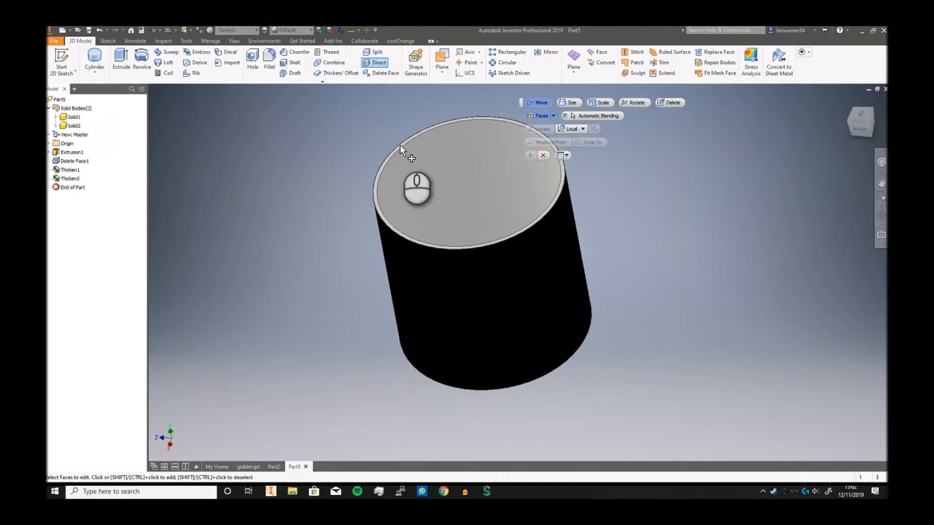
pyautogui.scroll(5, 387, 156)
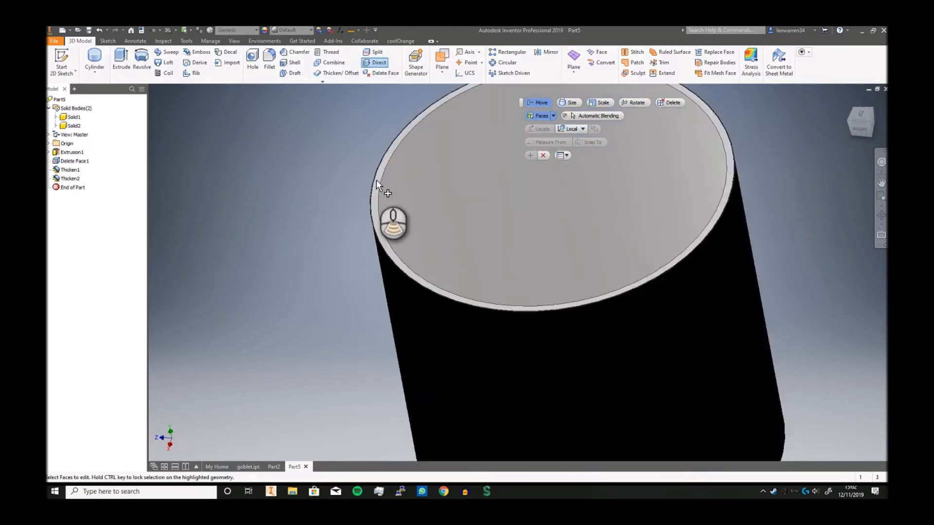
pyautogui.scroll(-5, 328, 146)
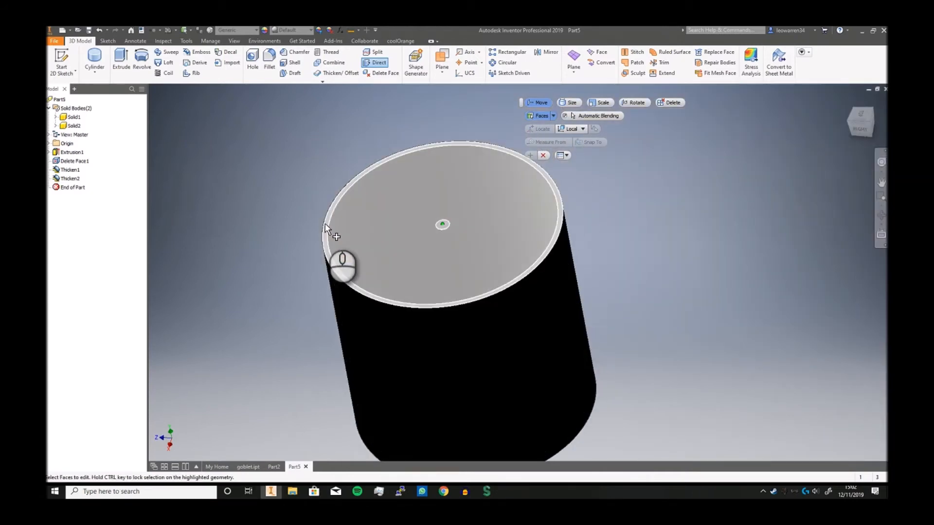
pyautogui.click(325, 224)
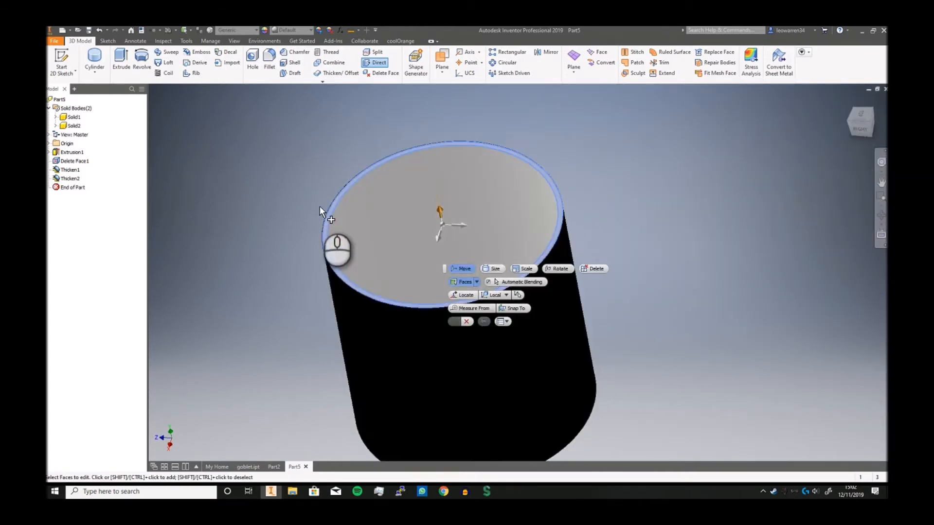
pyautogui.moveTo(439, 210); pyautogui.dragTo(409, 127)
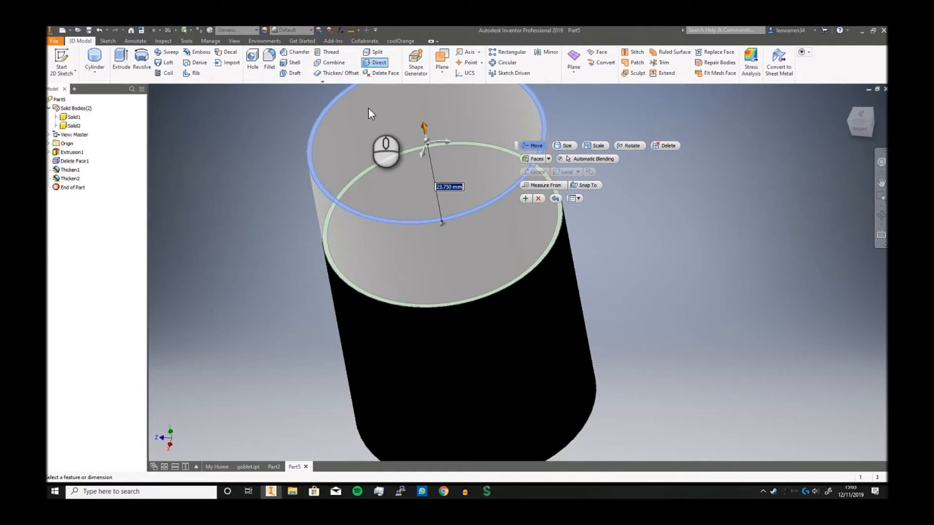
pyautogui.click(522, 200)
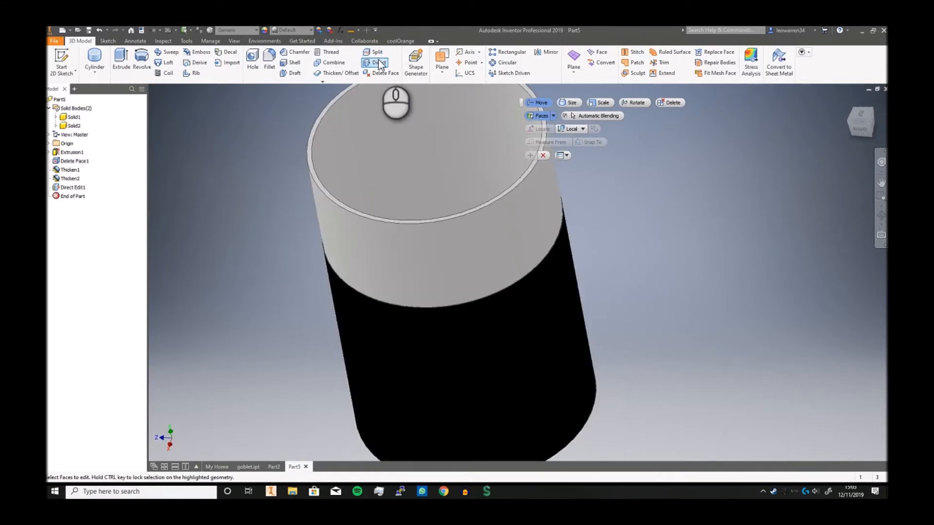
# Use Direct edit to move the black outer skin's thin top face upward by about 33.75 mm.
pyautogui.scroll(5, 337, 280)
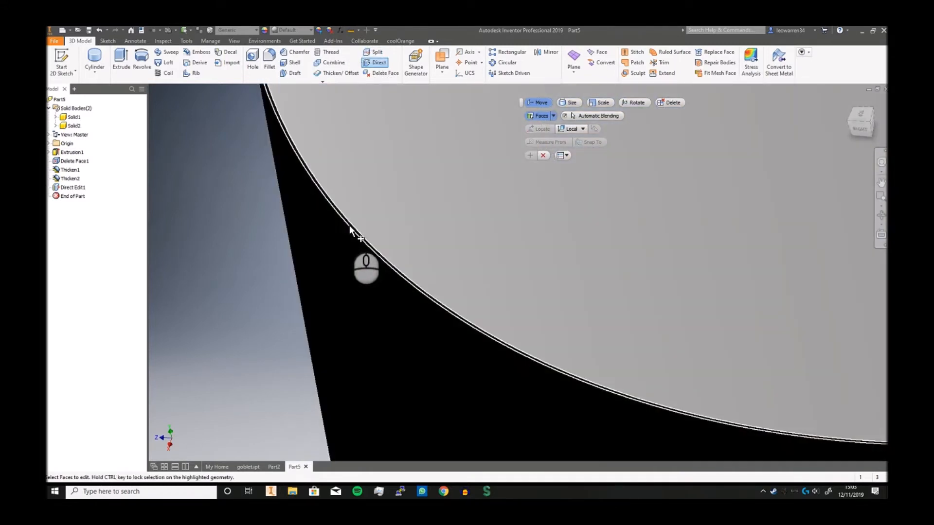
pyautogui.click(349, 225)
pyautogui.scroll(-5, 328, 206)
pyautogui.moveTo(414, 157); pyautogui.dragTo(395, 61)
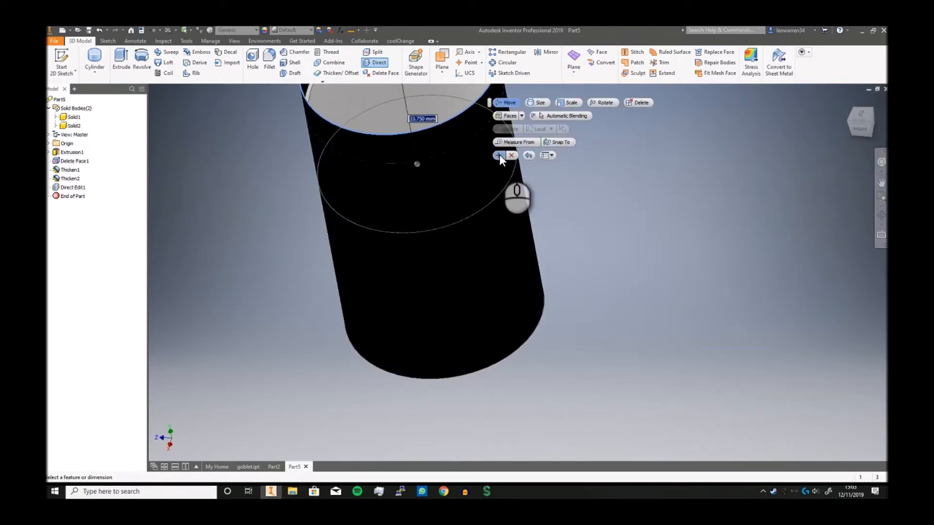
pyautogui.click(499, 155)
pyautogui.scroll(-5, 511, 148)
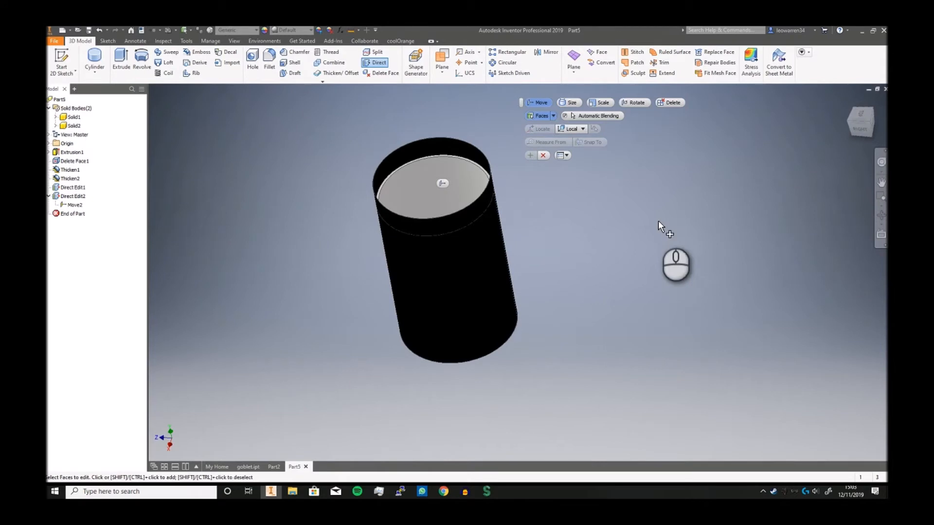
# Leave Direct edit and undo both face moves on the cup and its skin.
pyautogui.press('Escape')
pyautogui.hotkey('ctrl', 'z')
pyautogui.hotkey('ctrl', 'z')
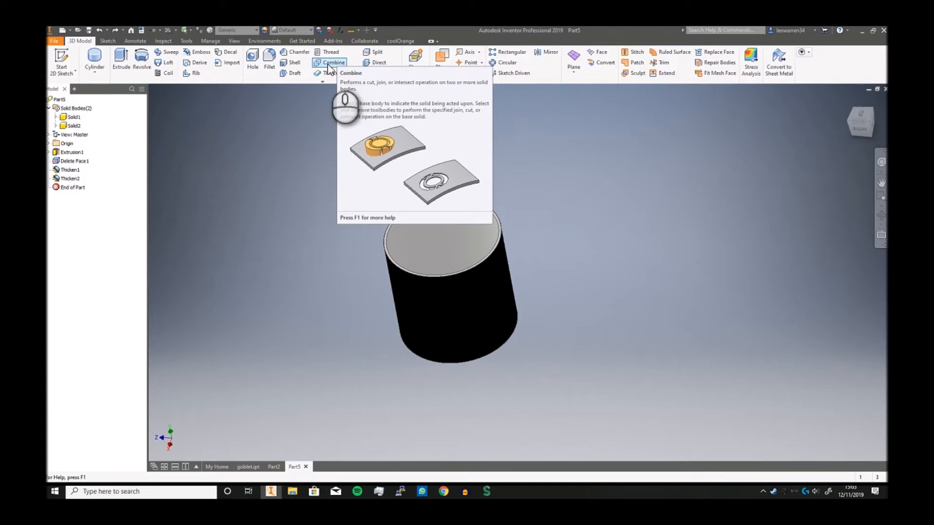
# Sketch two crossing centre-point rectangles on the cup's inner floor, centred on the origin, with the horizontal one about 21 mm long.
pyautogui.click(858, 119)
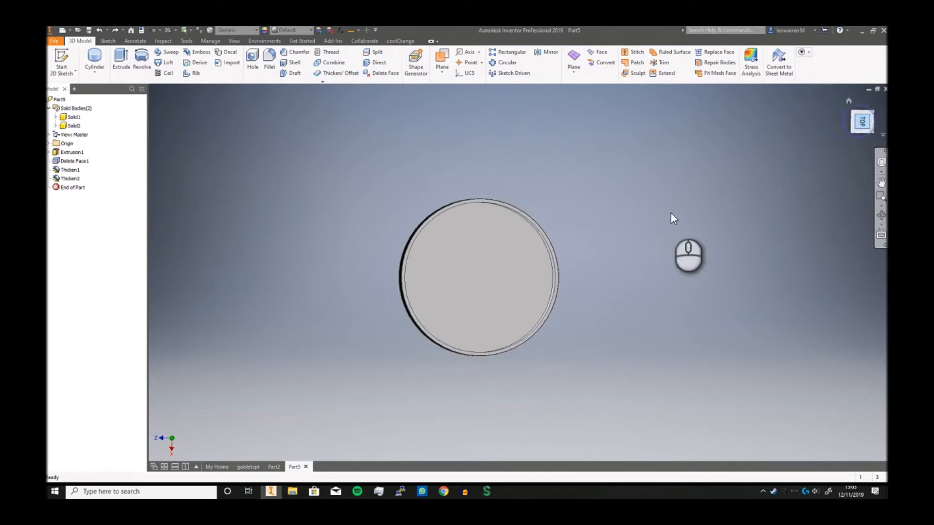
pyautogui.click(66, 61)
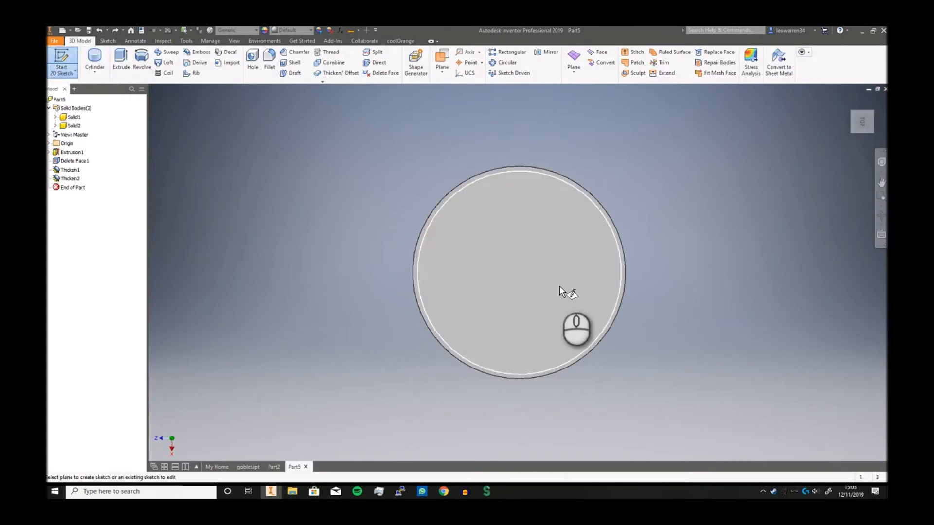
pyautogui.click(490, 261)
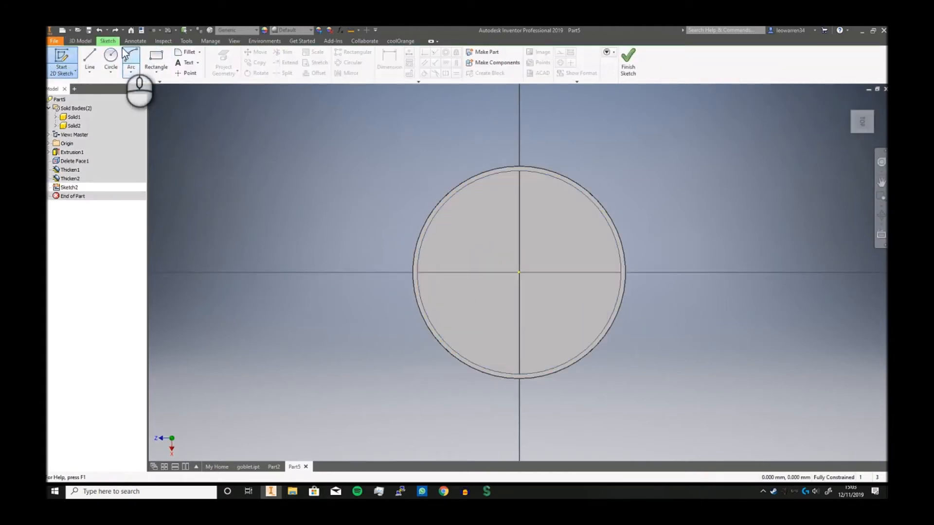
pyautogui.click(156, 60)
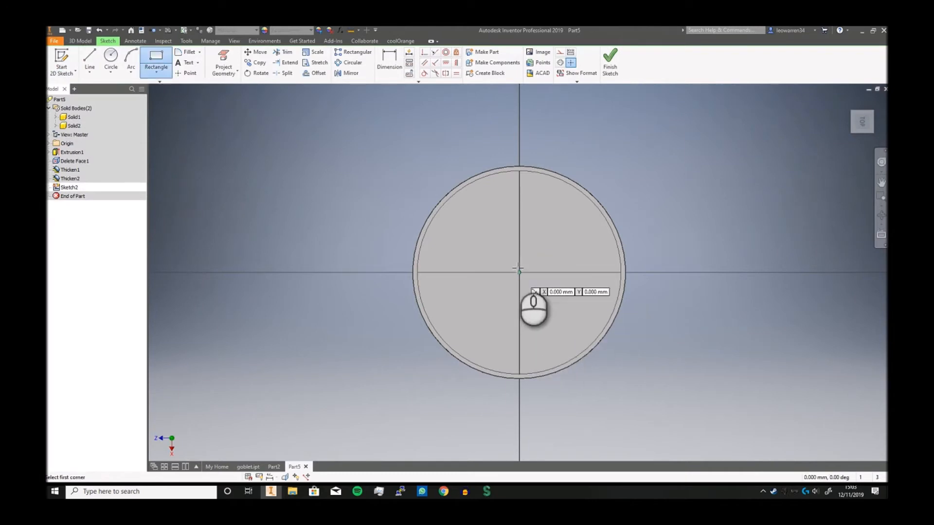
pyautogui.click(165, 83)
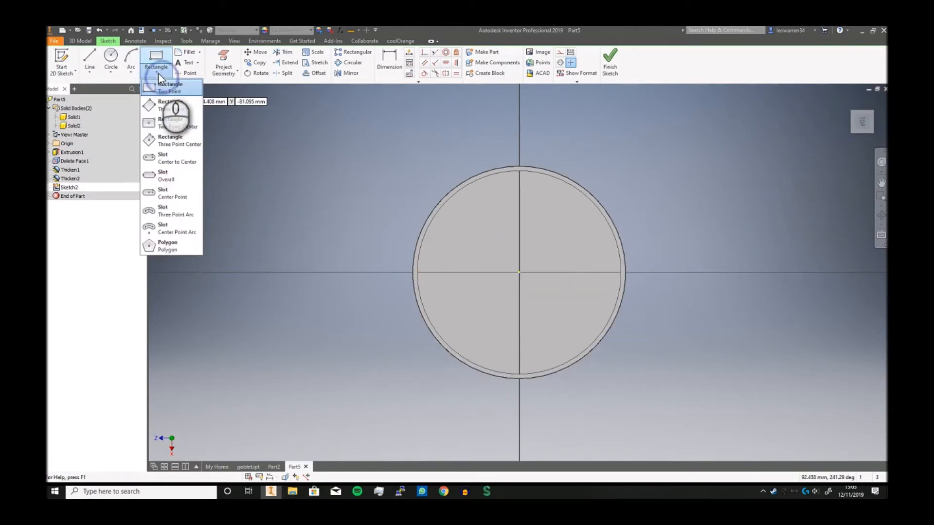
pyautogui.click(183, 123)
pyautogui.click(519, 273)
pyautogui.click(530, 323)
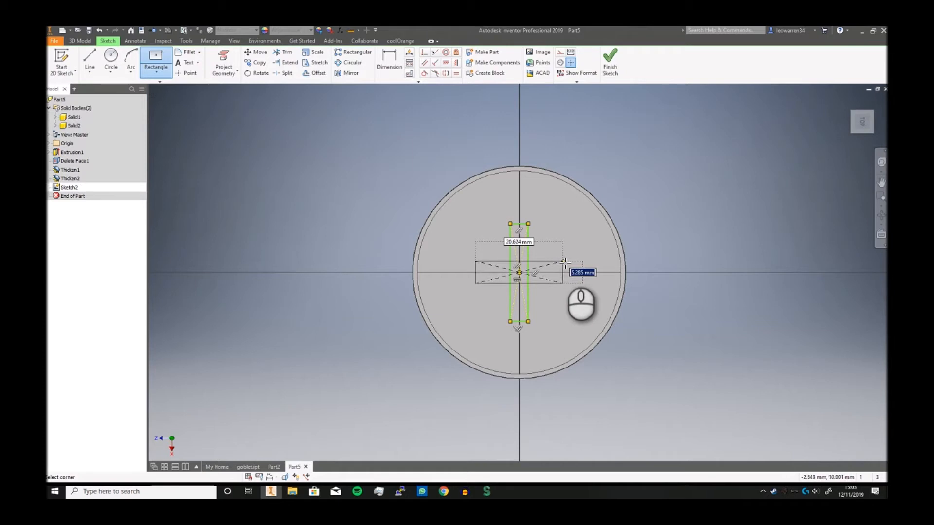
pyautogui.click(565, 259)
pyautogui.rightClick(657, 165)
pyautogui.click(684, 166)
pyautogui.click(614, 70)
# Extrude the cross-shaped profile 50 mm symmetrically about the sketch plane, joined to the cup.
pyautogui.click(121, 60)
pyautogui.click(523, 267)
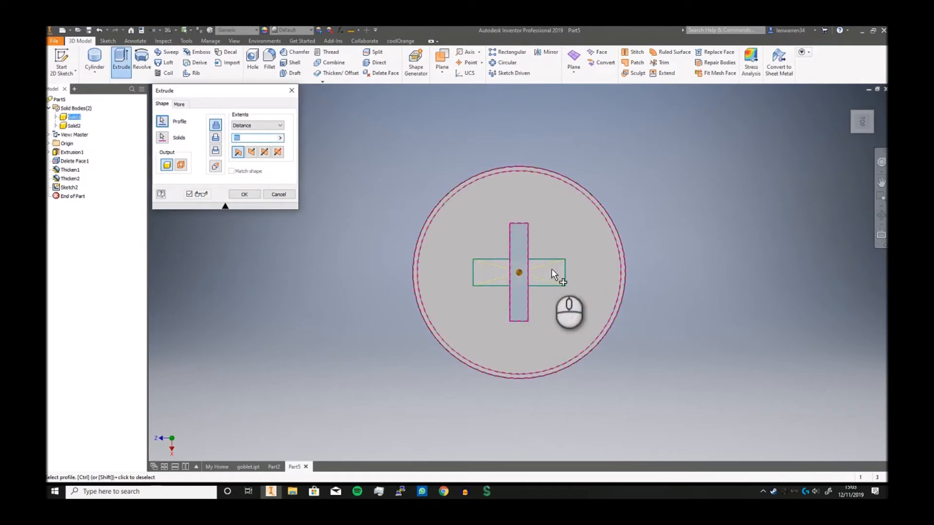
pyautogui.moveTo(862, 124); pyautogui.dragTo(837, 125)
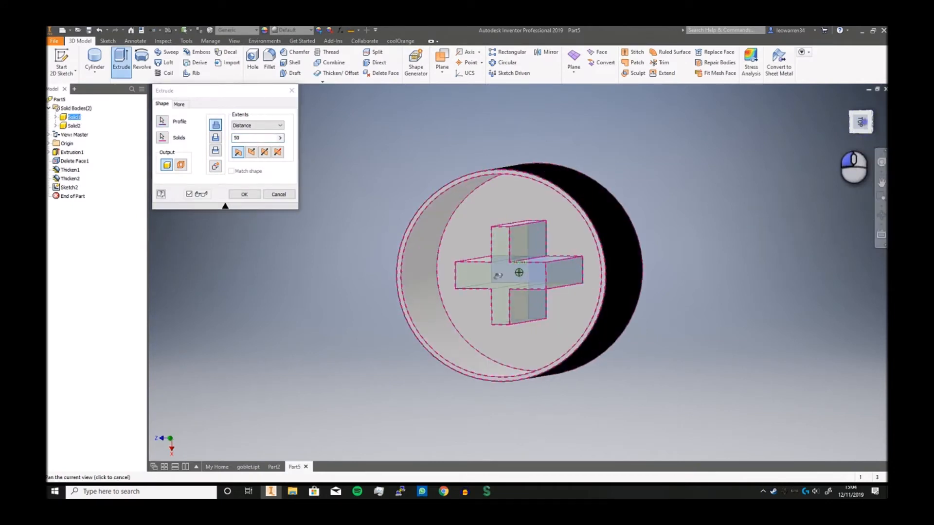
pyautogui.click(268, 153)
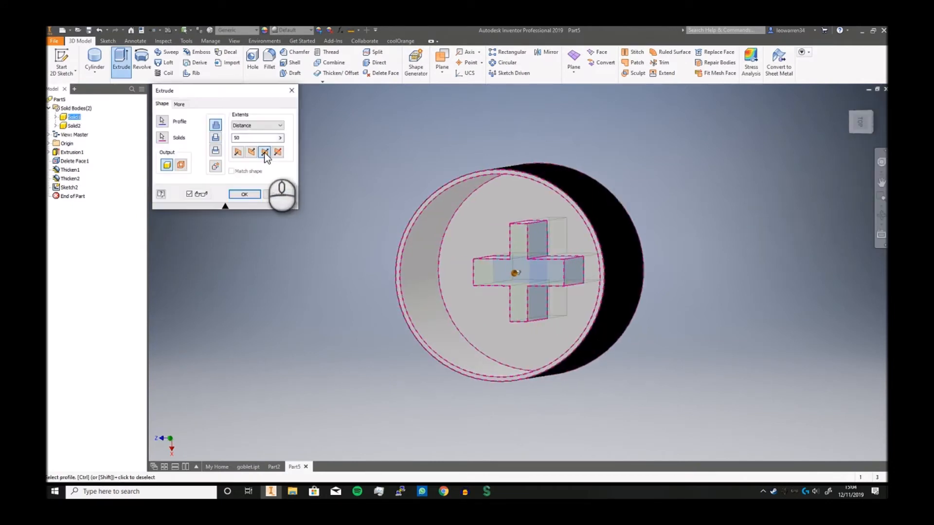
pyautogui.click(244, 194)
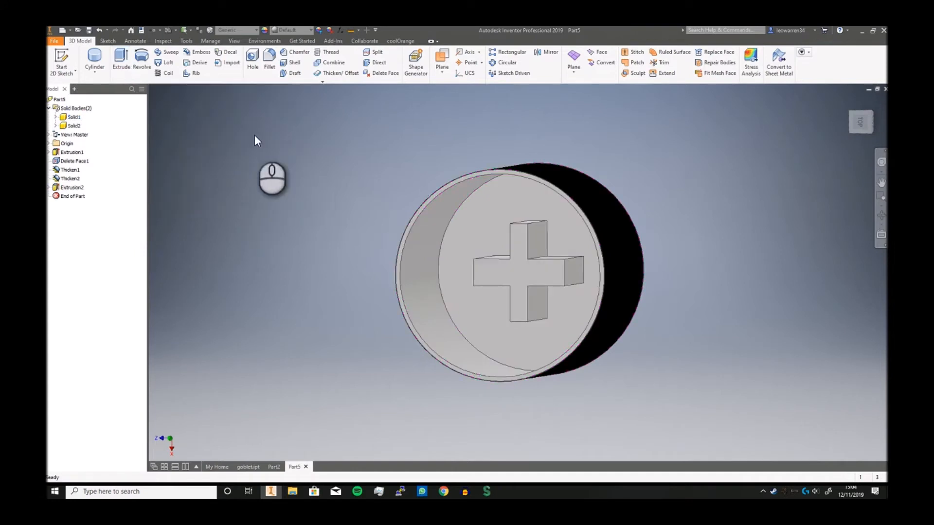
pyautogui.click(329, 63)
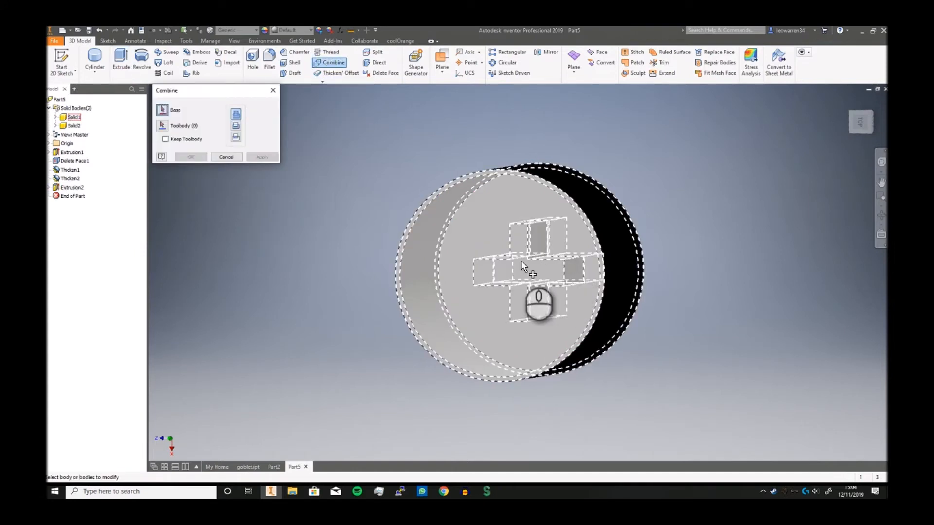
pyautogui.click(482, 224)
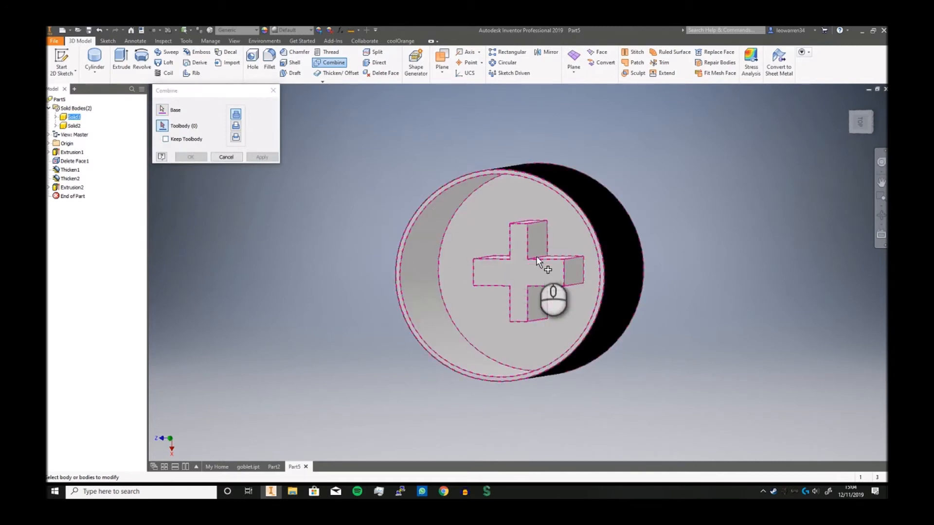
pyautogui.click(225, 157)
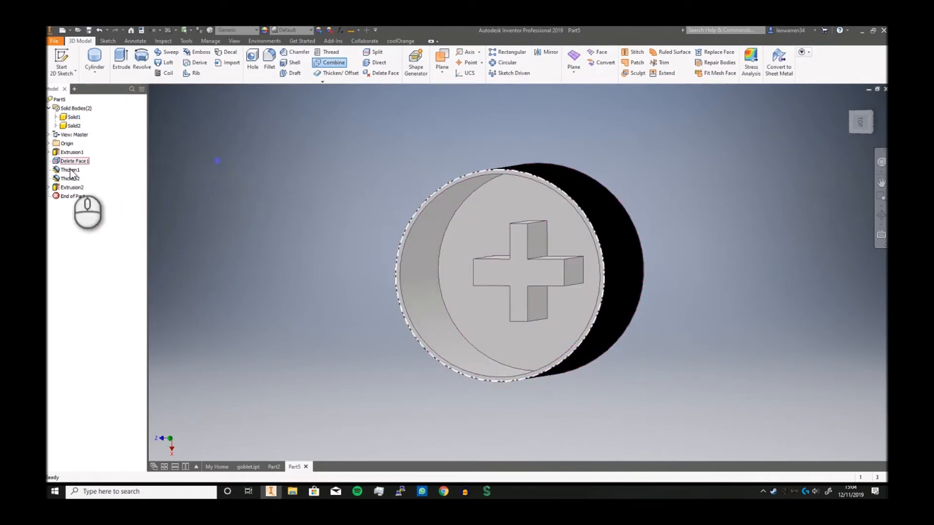
# Edit the cross extrusion so that it forms a new, separate solid body.
pyautogui.doubleClick(73, 188)
pyautogui.click(215, 167)
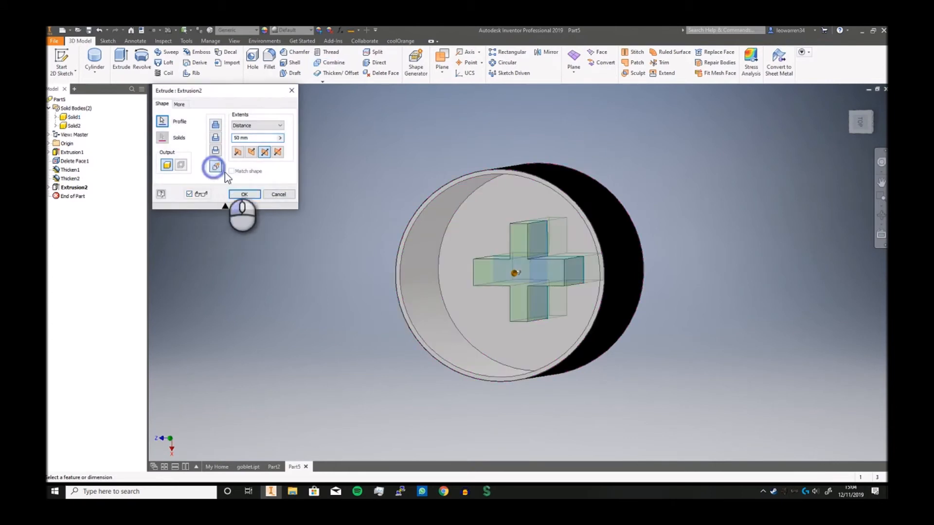
pyautogui.click(251, 194)
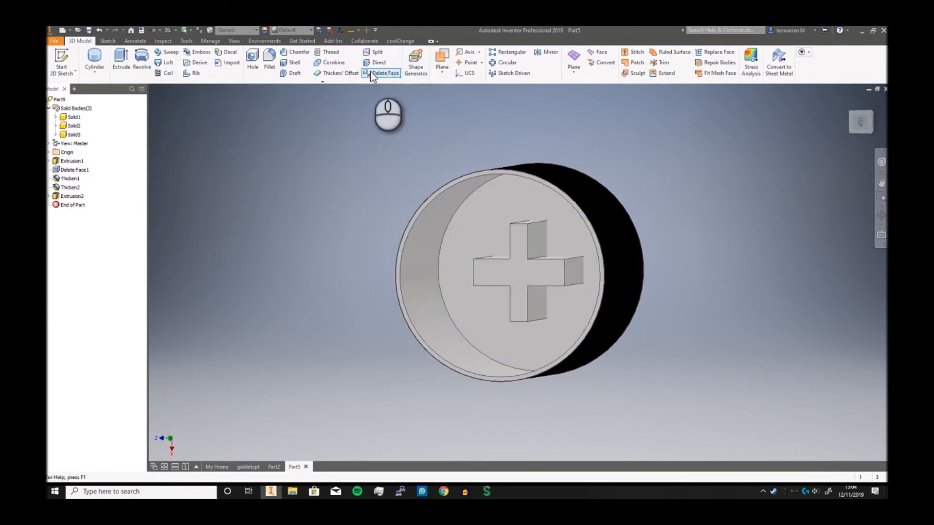
# Combine the bodies by cutting the cross-shaped solid out of the cup, and check the opening from above and below.
pyautogui.click(334, 62)
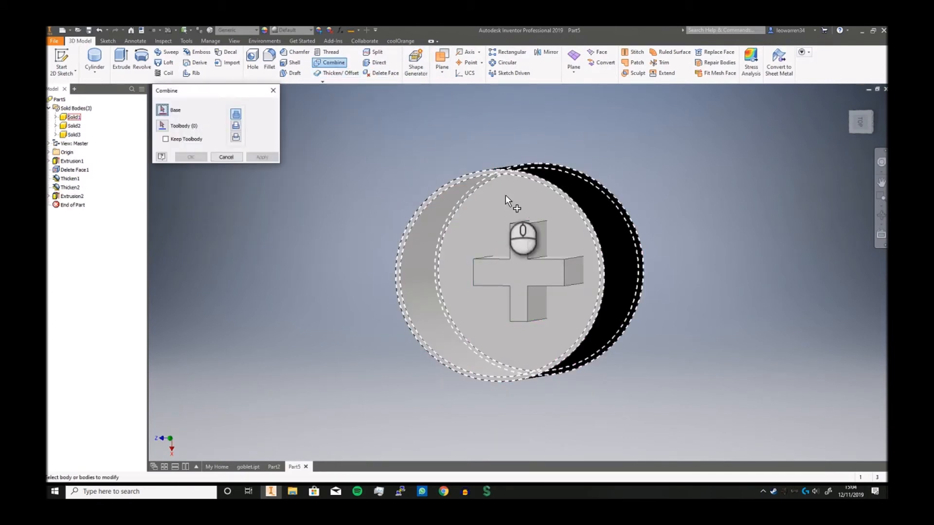
pyautogui.click(491, 216)
pyautogui.click(528, 268)
pyautogui.click(236, 126)
pyautogui.click(263, 158)
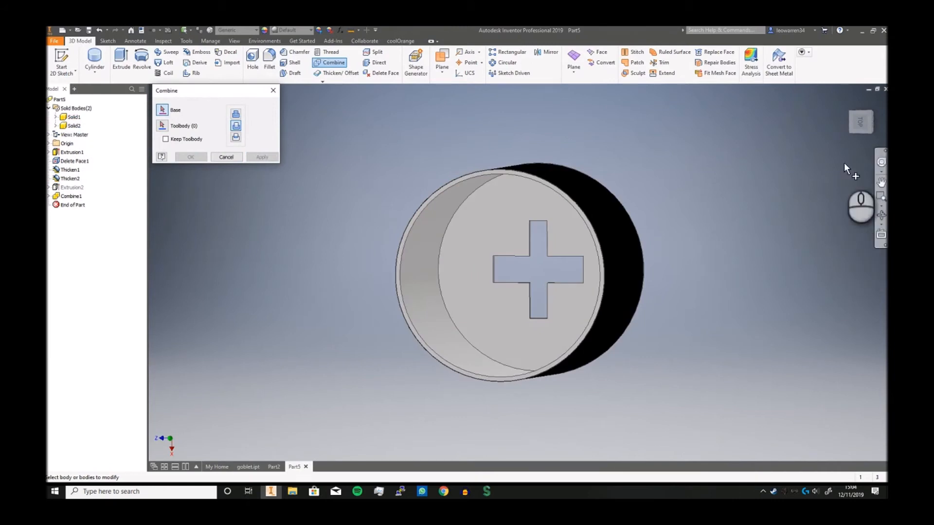
pyautogui.click(858, 134)
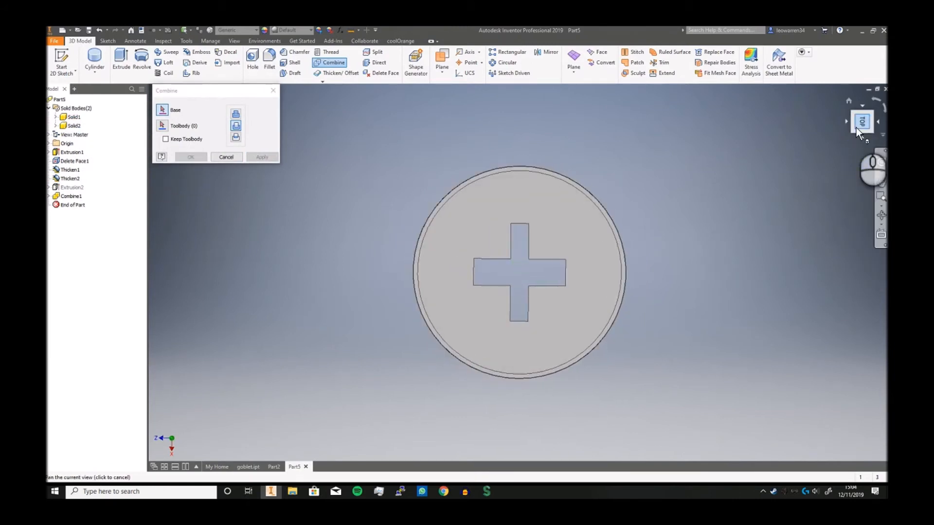
pyautogui.moveTo(863, 128); pyautogui.dragTo(645, 201)
pyautogui.moveTo(660, 240); pyautogui.dragTo(475, 258)
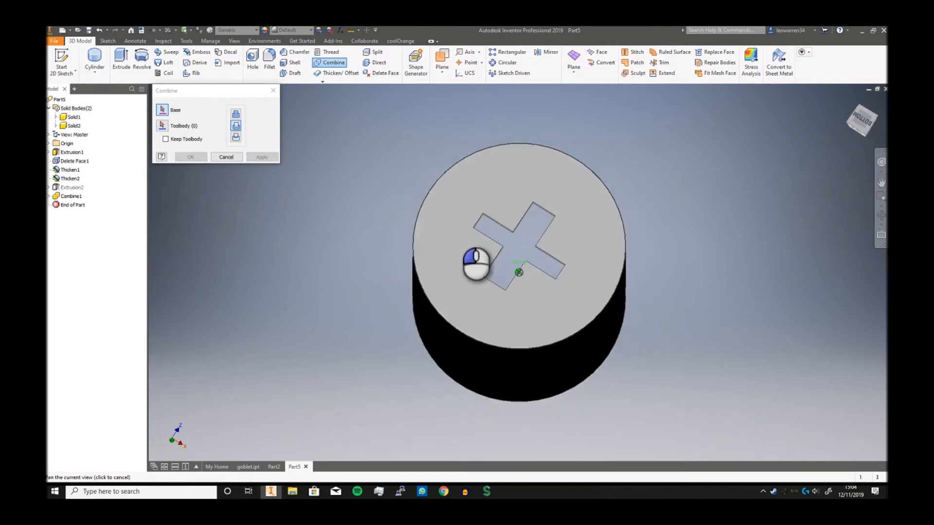
# Leave the Combine command and turn the cup to a straight side view.
pyautogui.click(862, 126)
pyautogui.moveTo(862, 125); pyautogui.dragTo(837, 124)
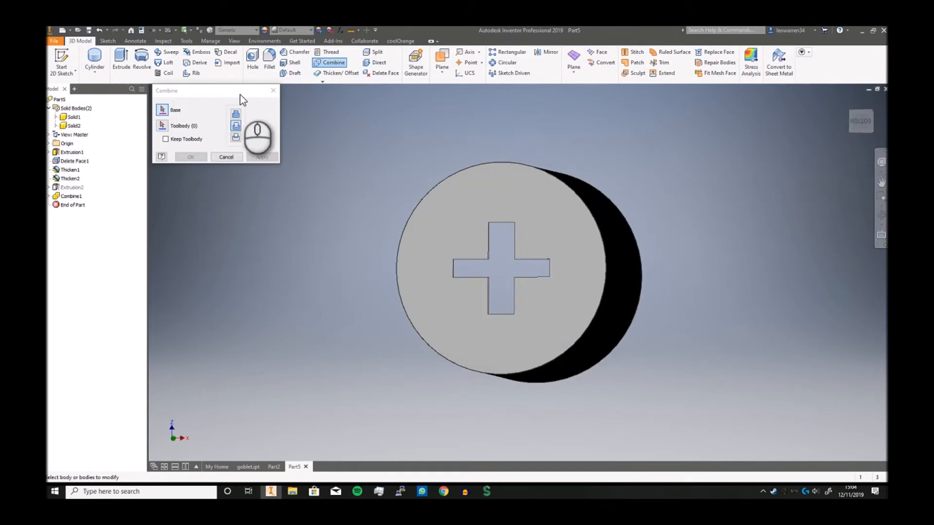
pyautogui.click(269, 92)
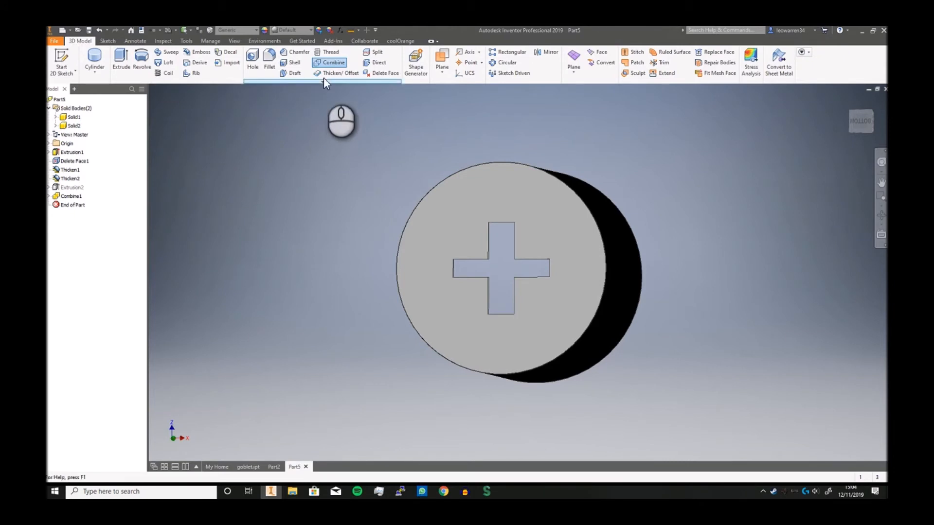
pyautogui.click(863, 121)
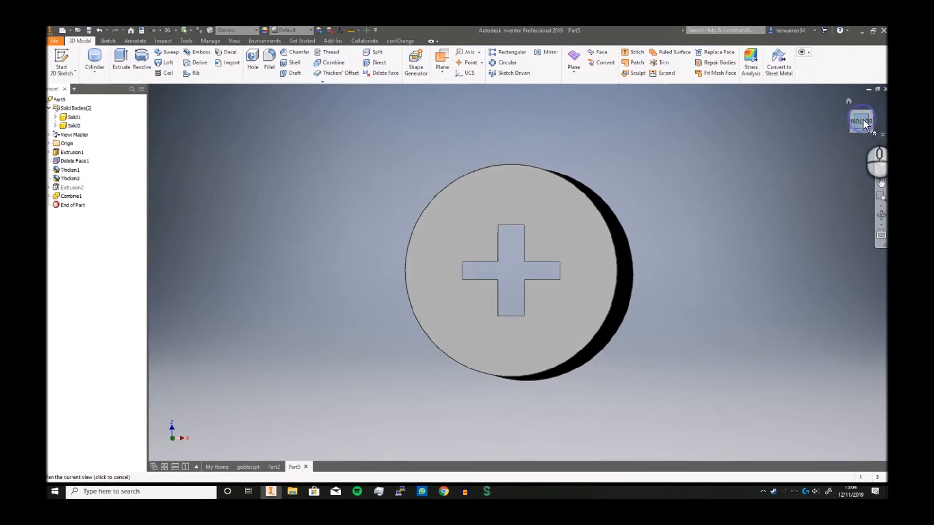
pyautogui.click(868, 122)
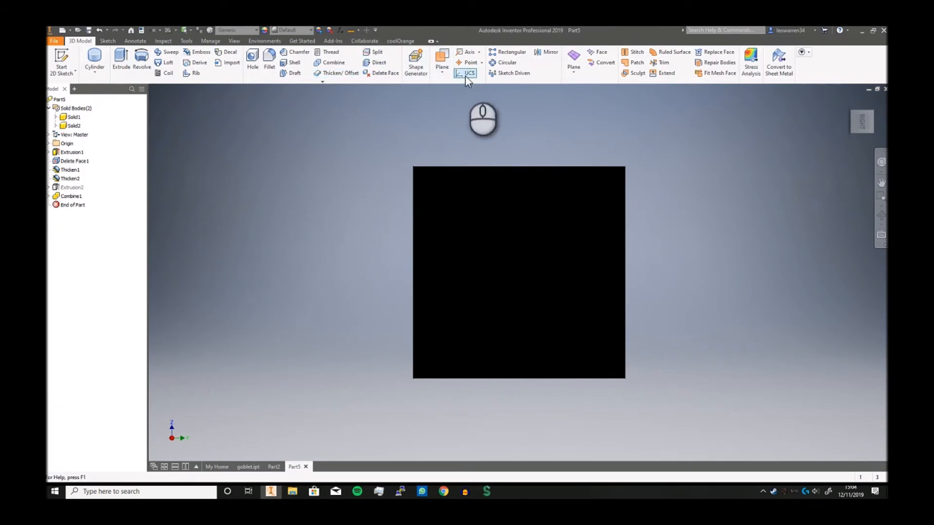
# Create a work plane offset from the origin XZ plane, about midway along the cup's length.
pyautogui.click(442, 68)
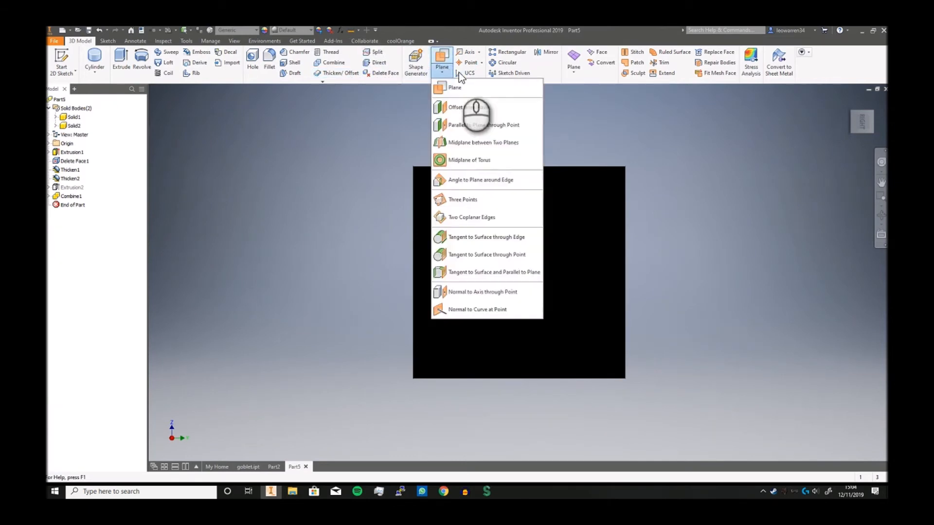
pyautogui.click(474, 94)
pyautogui.click(49, 144)
pyautogui.click(78, 161)
pyautogui.moveTo(421, 158); pyautogui.dragTo(524, 165)
pyautogui.click(571, 291)
pyautogui.click(863, 120)
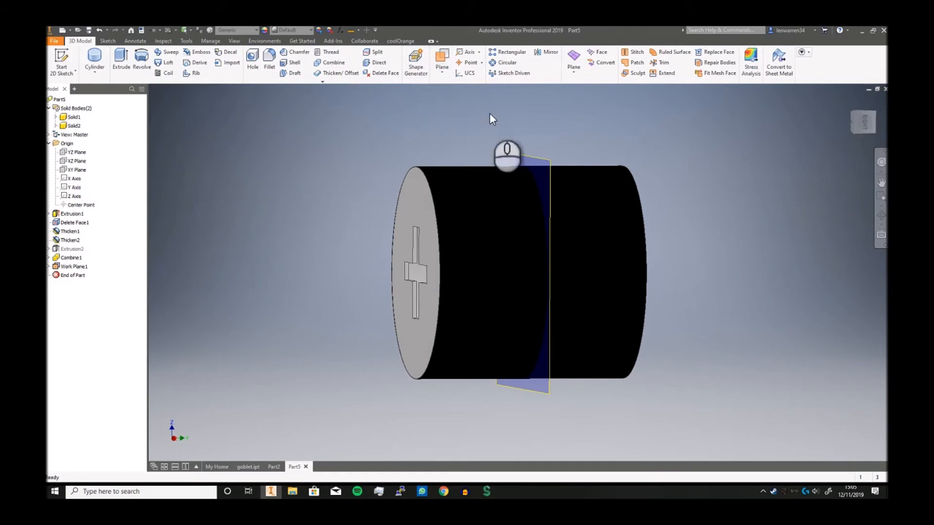
# Preview a face split with the work plane as split tool, selecting the cup's black outer wall and base face.
pyautogui.click(378, 54)
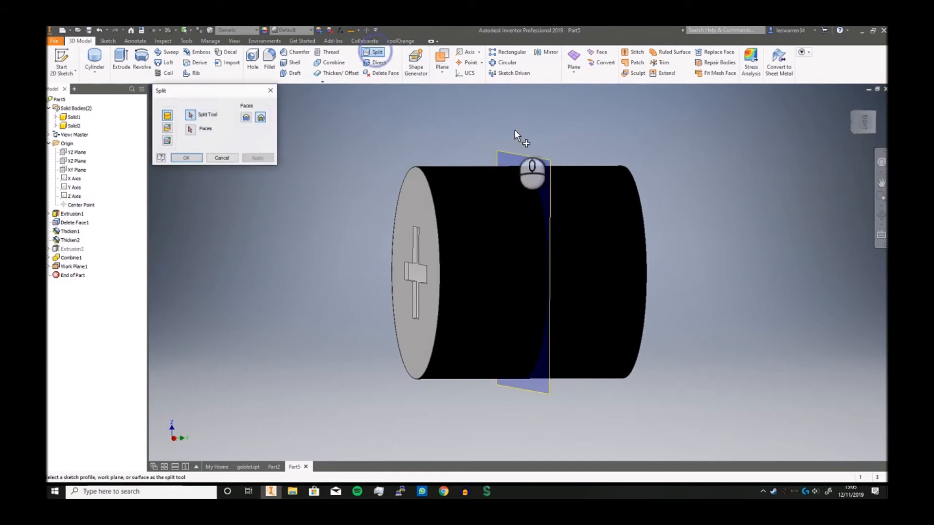
pyautogui.click(537, 162)
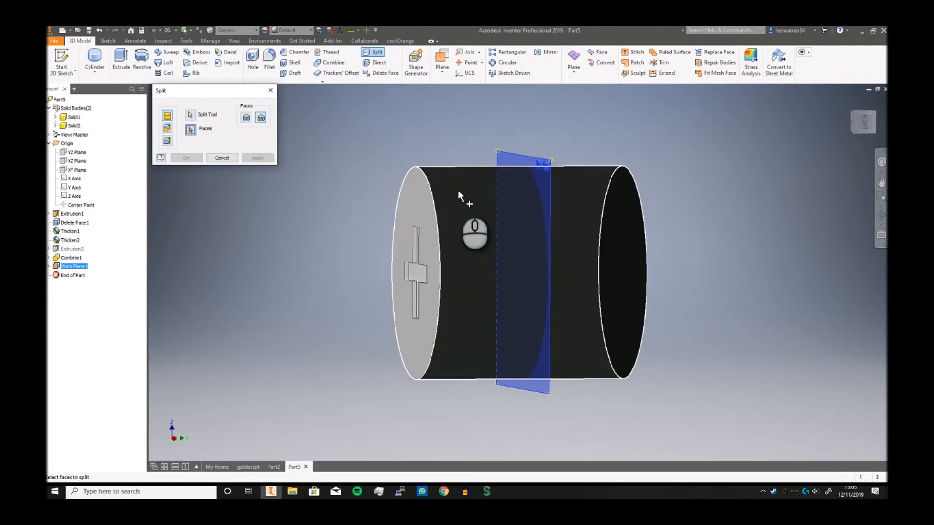
pyautogui.click(458, 193)
pyautogui.click(428, 197)
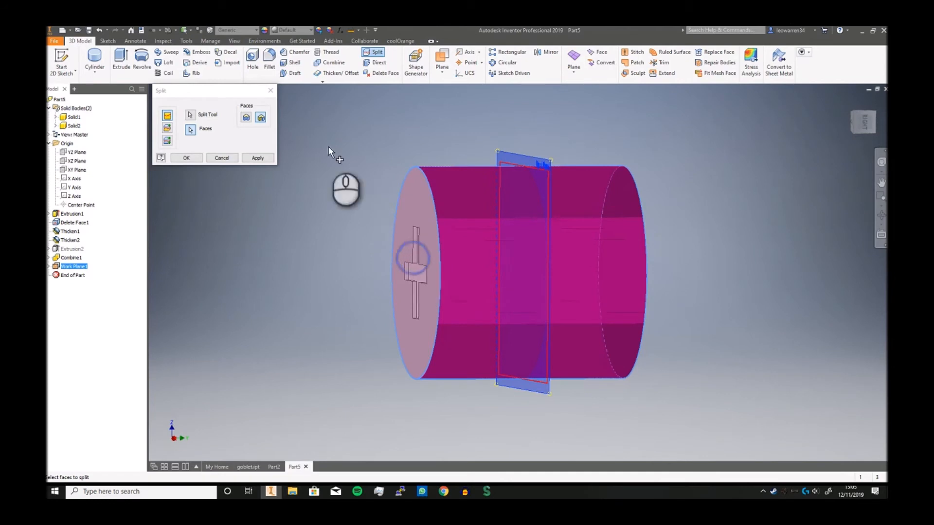
# Trim the black skin body at the work plane, removing its base-side half, and undo the trim.
pyautogui.click(167, 129)
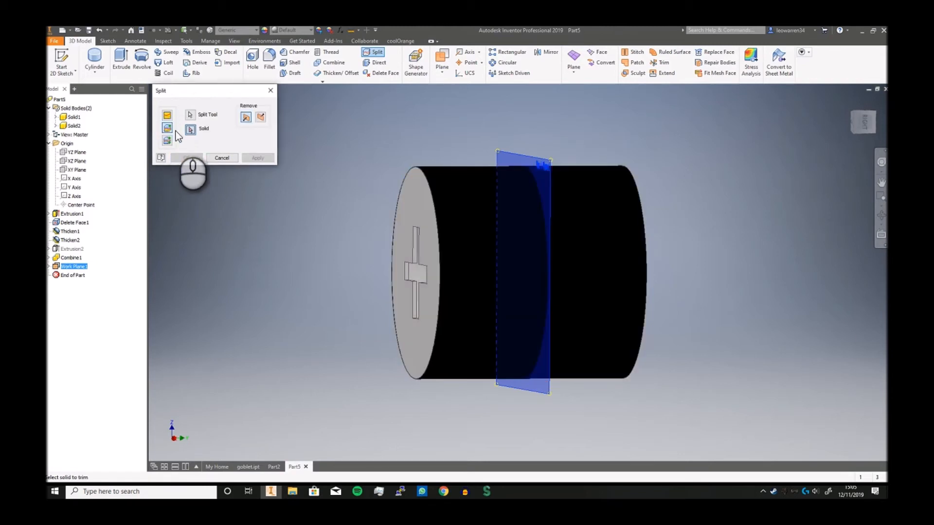
pyautogui.click(459, 209)
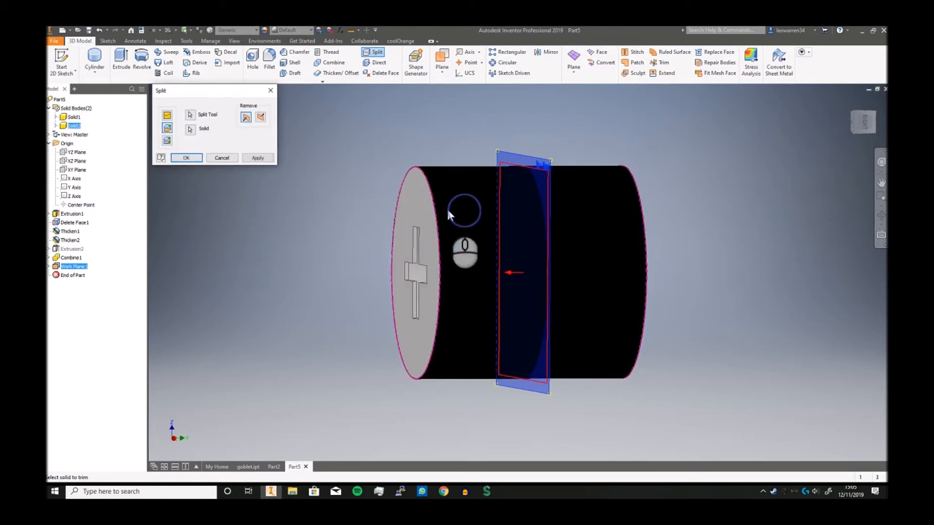
pyautogui.click(862, 124)
pyautogui.click(259, 159)
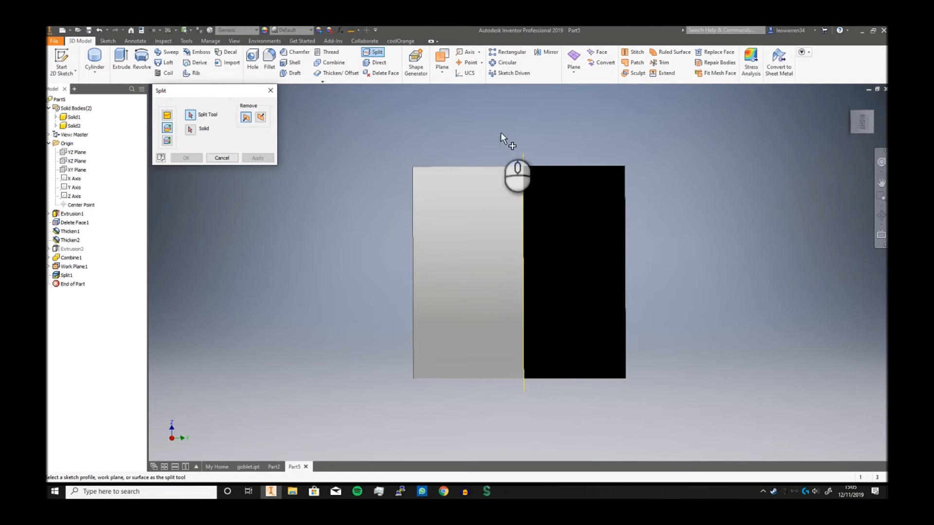
pyautogui.click(221, 158)
pyautogui.hotkey('ctrl', 'z')
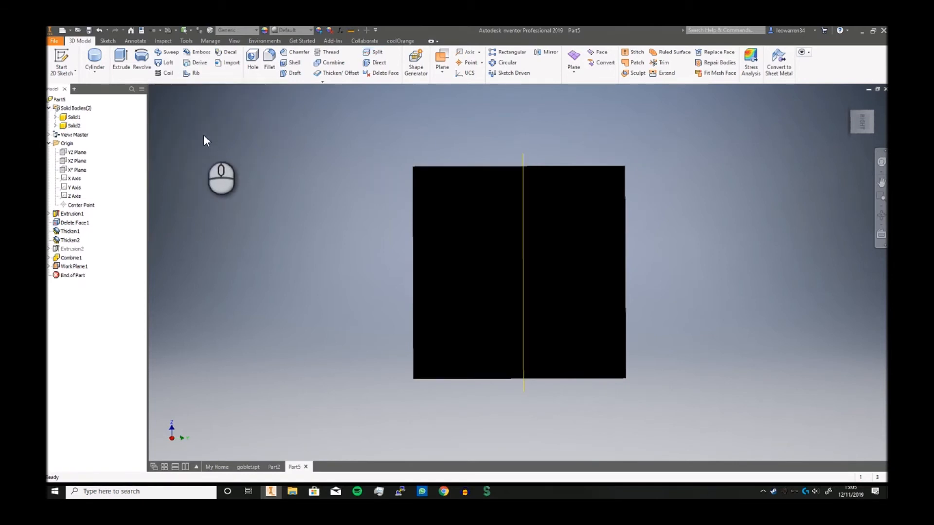
# Trim the black skin body at the work plane with Split, removing the half at the cup's open end.
pyautogui.click(374, 52)
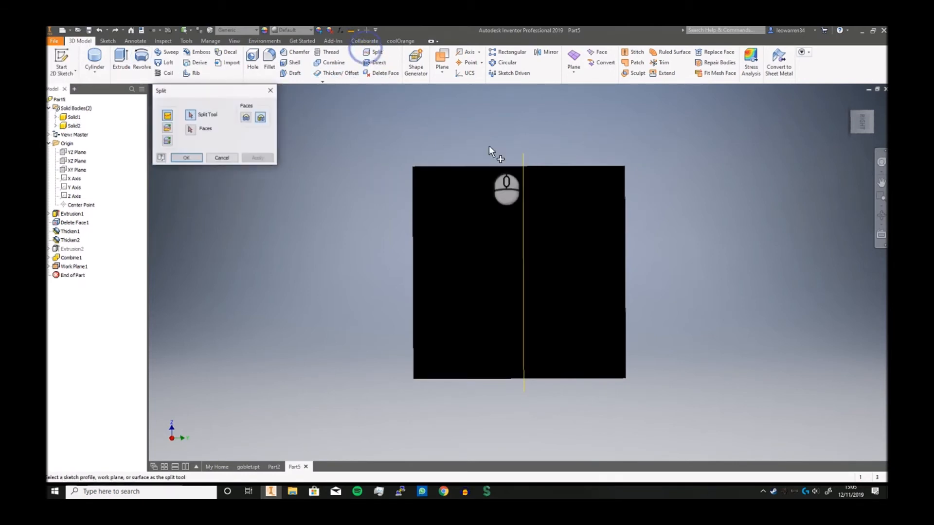
pyautogui.click(521, 160)
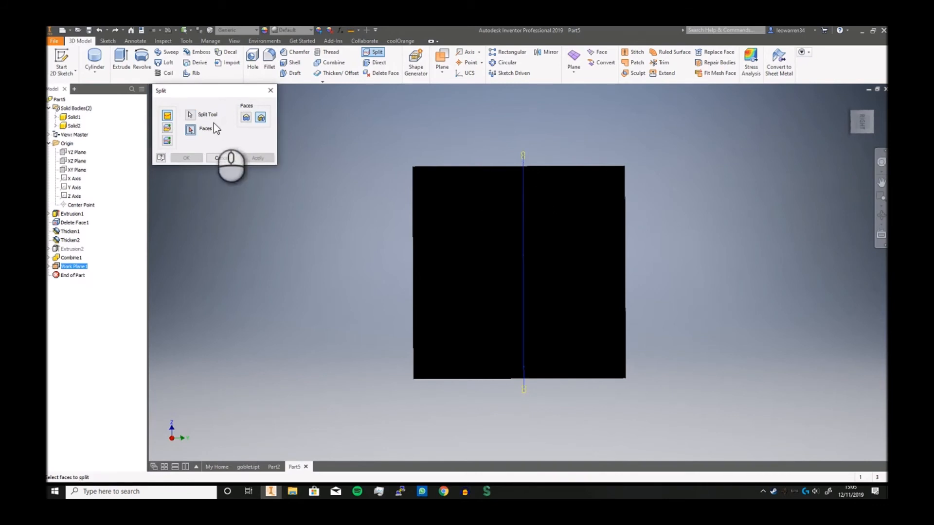
pyautogui.click(167, 140)
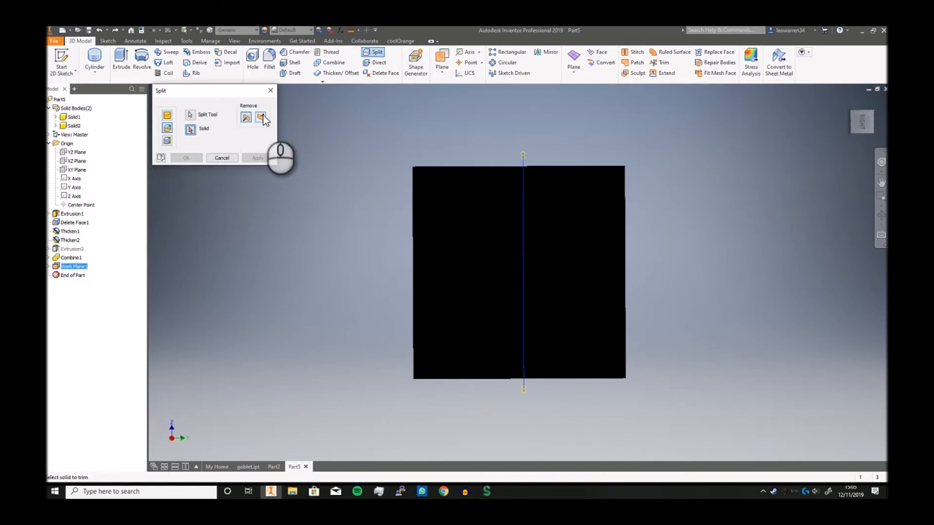
pyautogui.click(440, 199)
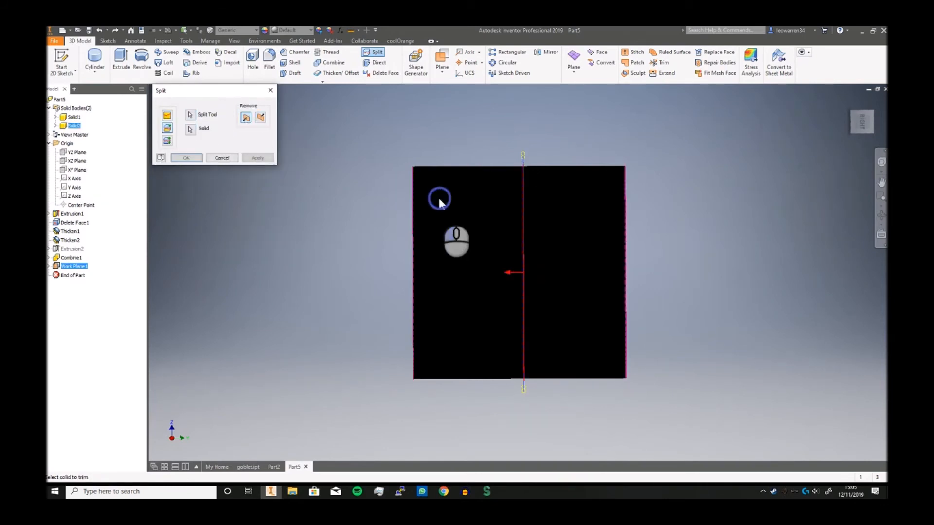
pyautogui.click(261, 117)
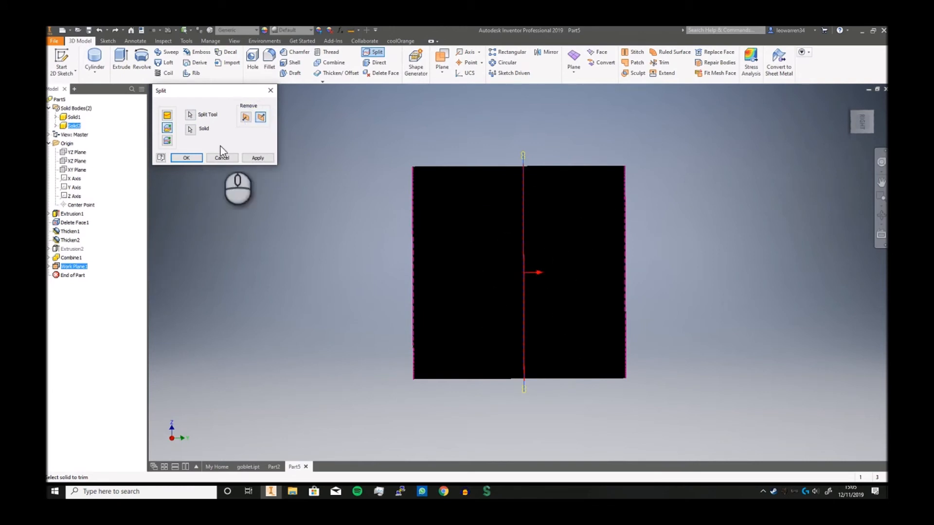
pyautogui.click(257, 158)
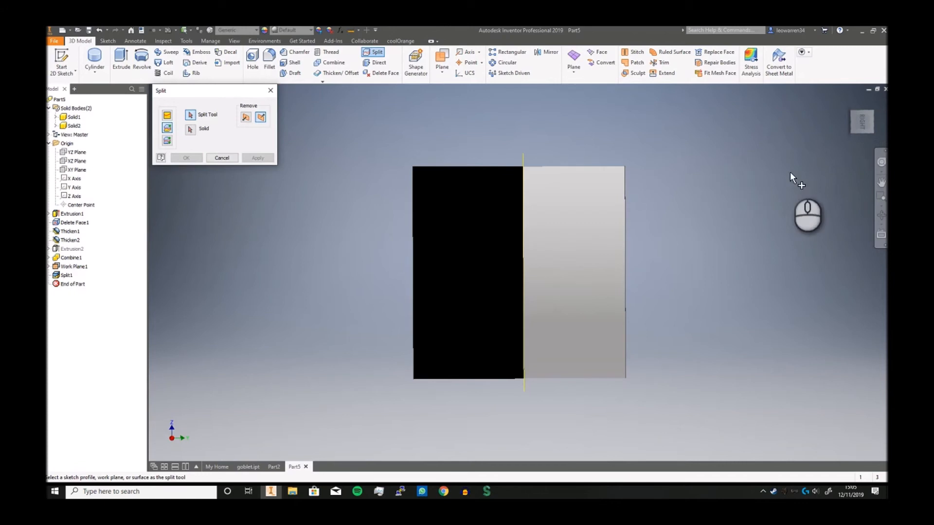
pyautogui.moveTo(861, 128); pyautogui.dragTo(825, 130)
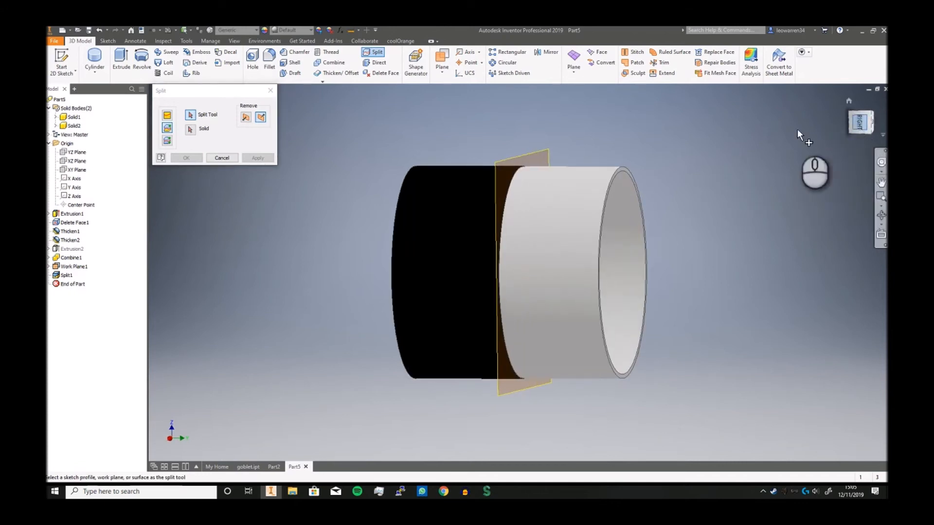
pyautogui.click(273, 90)
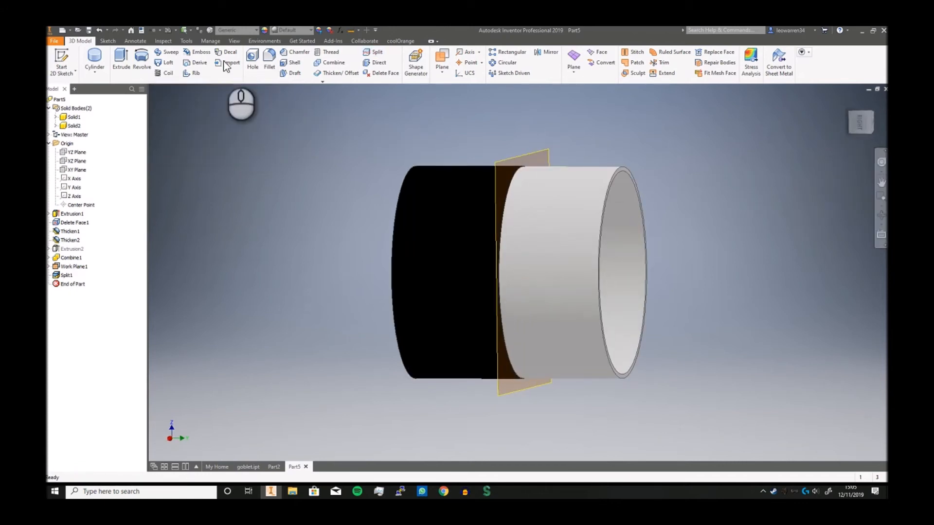
# Try Move Bodies on the black skin body with a 10 mm X offset, add a second move operation, and cancel.
pyautogui.click(323, 83)
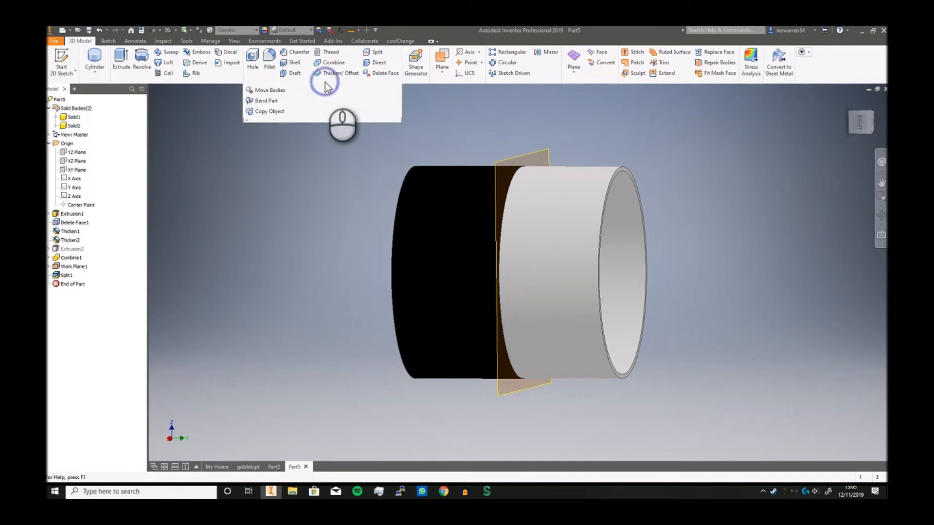
pyautogui.click(278, 91)
pyautogui.click(462, 200)
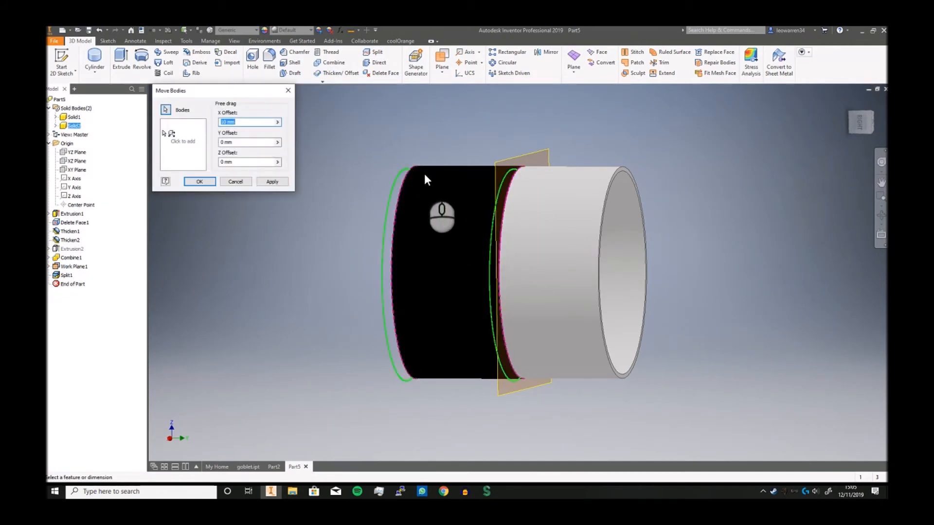
pyautogui.click(528, 186)
pyautogui.click(563, 201)
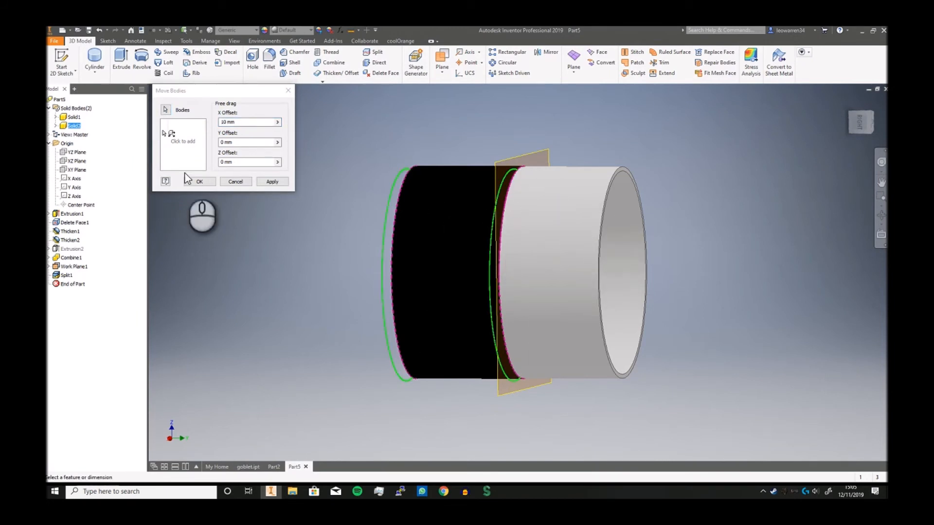
pyautogui.click(181, 141)
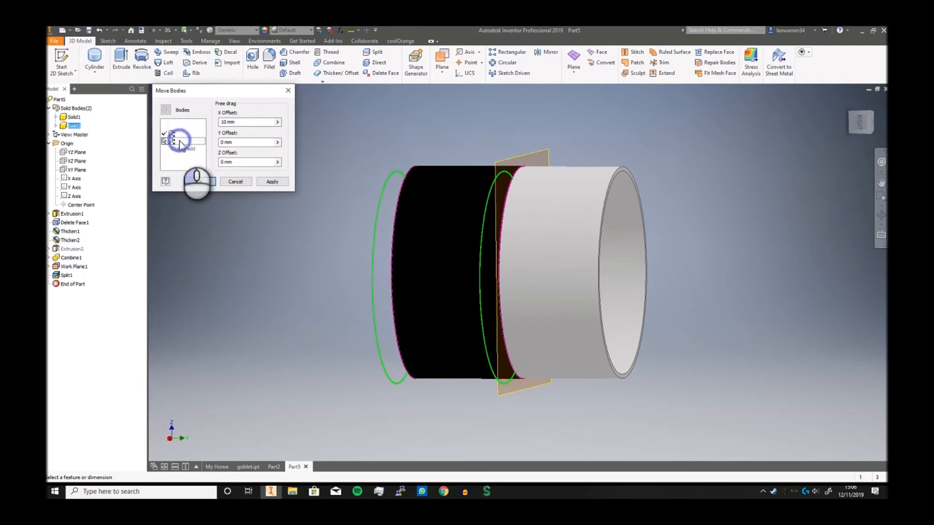
pyautogui.click(511, 225)
pyautogui.click(235, 181)
# Copy both solid bodies into a new composite with Copy Object, with Delete Original enabled.
pyautogui.click(322, 81)
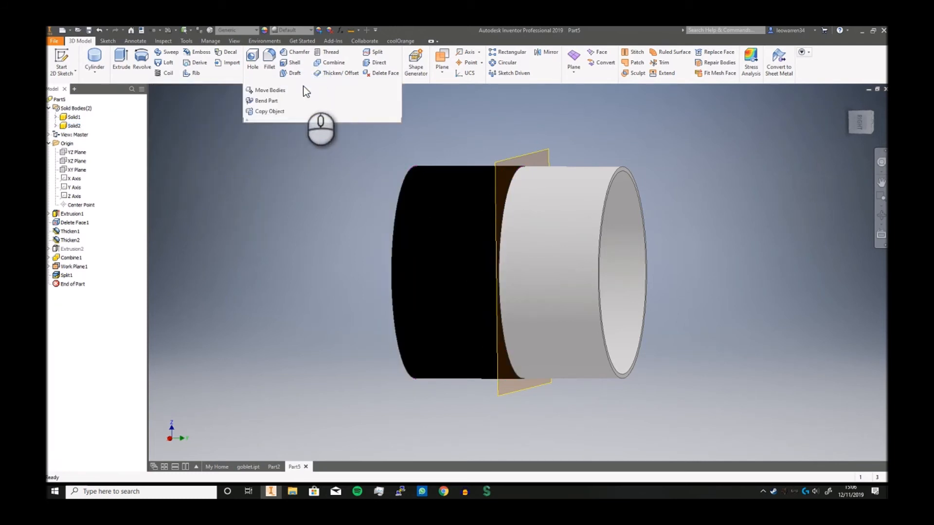
pyautogui.click(278, 112)
pyautogui.click(464, 243)
pyautogui.click(560, 234)
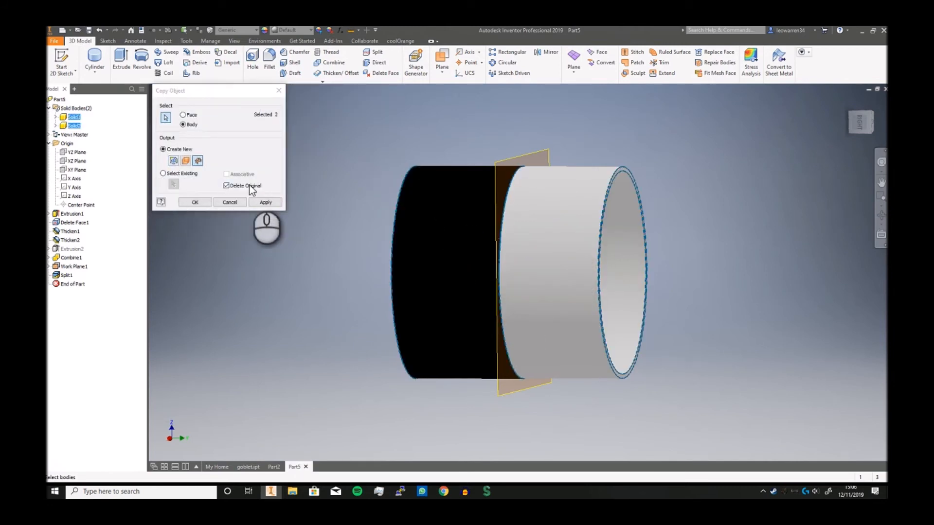
pyautogui.click(266, 202)
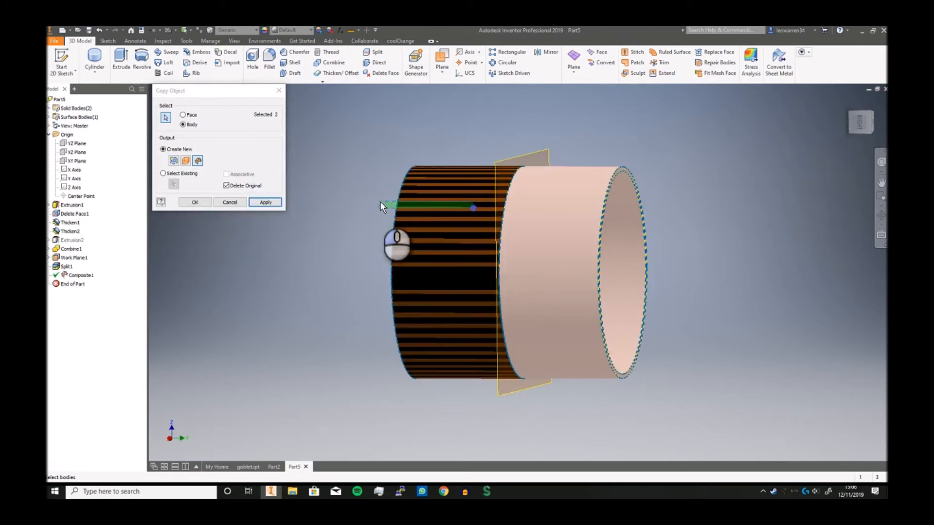
pyautogui.click(279, 91)
# Inspect the part's solid and surface bodies, and undo the composite copy, the trim and the work plane.
pyautogui.moveTo(862, 122); pyautogui.dragTo(786, 126)
pyautogui.click(50, 117)
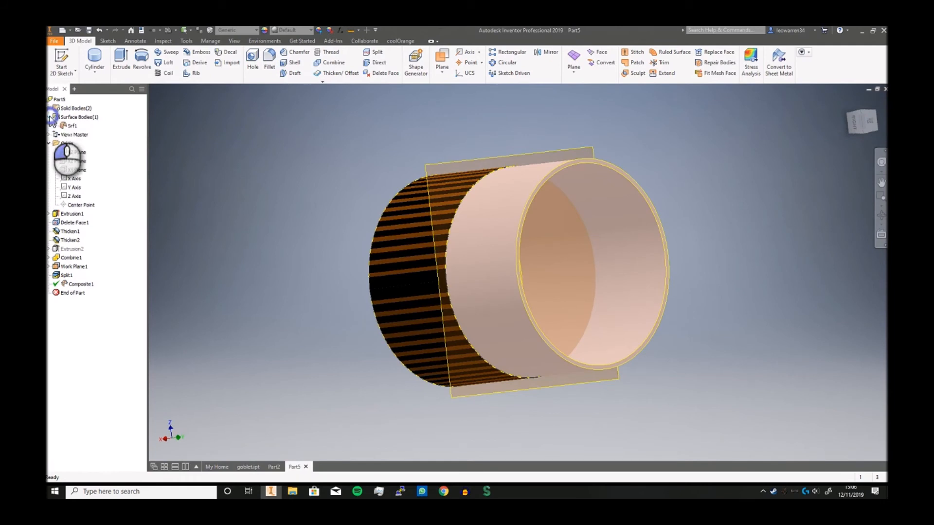
pyautogui.click(50, 108)
pyautogui.click(114, 135)
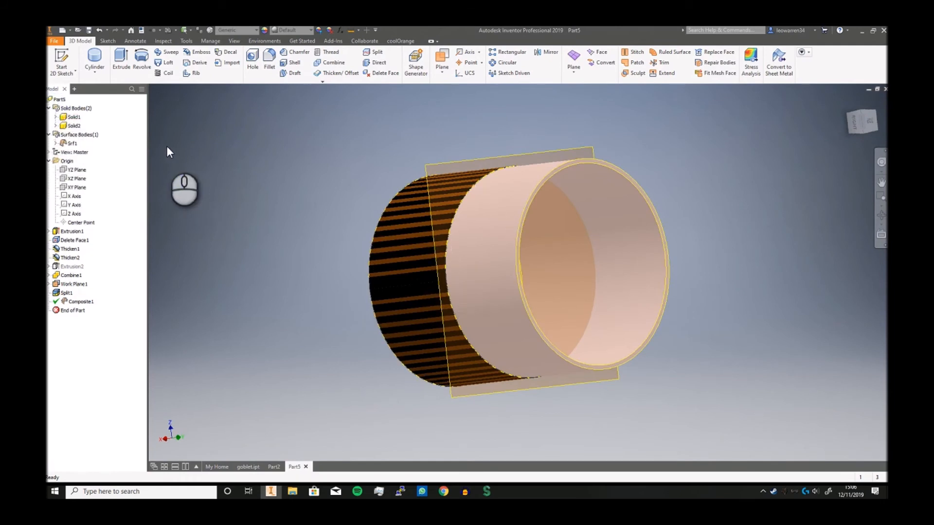
pyautogui.hotkey('ctrl', 'z')
pyautogui.hotkey('ctrl', 'z')
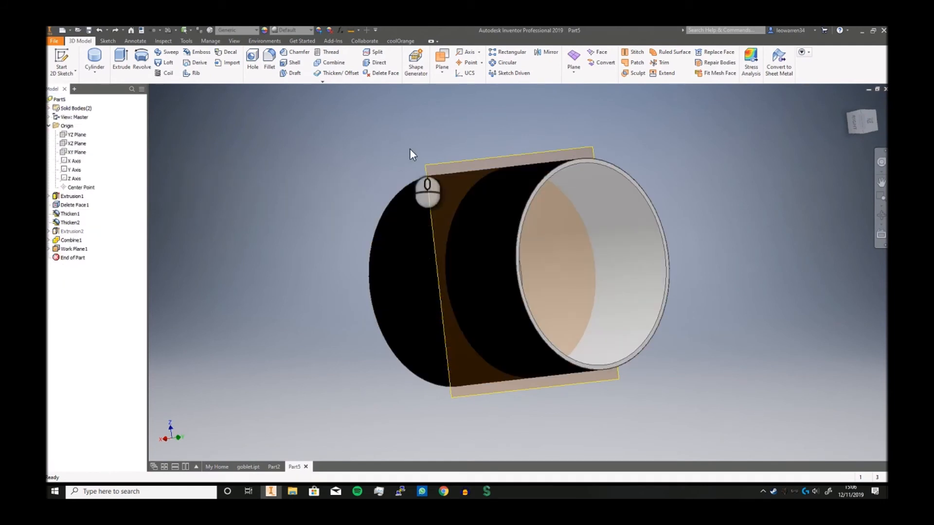
pyautogui.hotkey('ctrl', 'z')
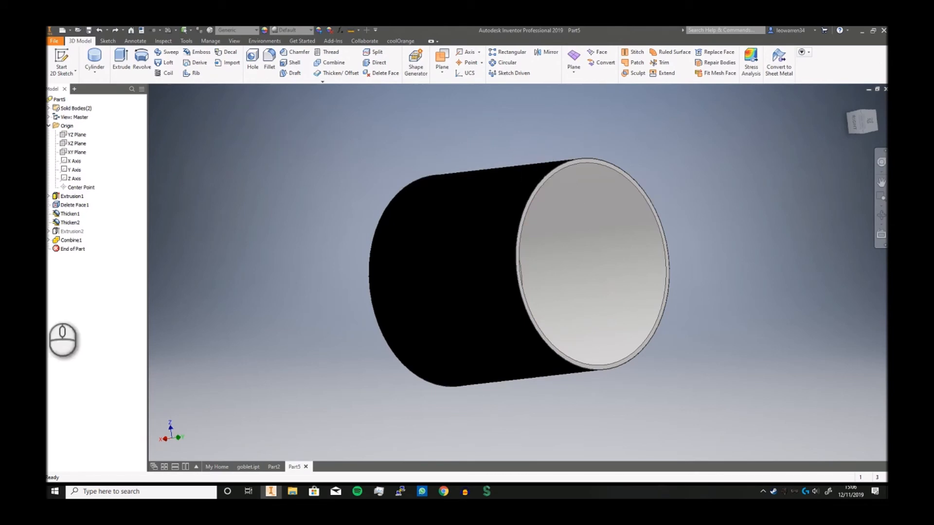
# Create a new part with a 2 mm high box primitive on the XZ plane, 5 mm by 100 mm and centred on the origin.
pyautogui.click(217, 467)
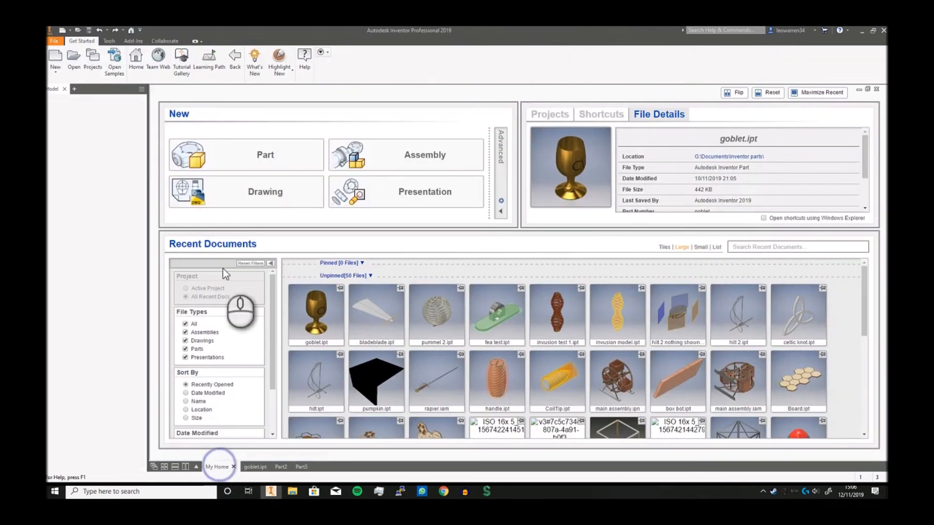
pyautogui.click(256, 154)
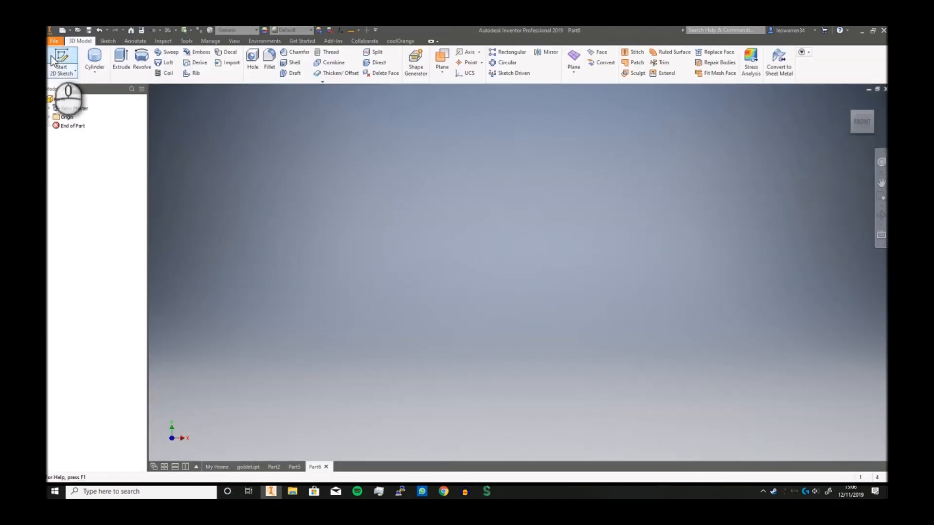
pyautogui.click(97, 73)
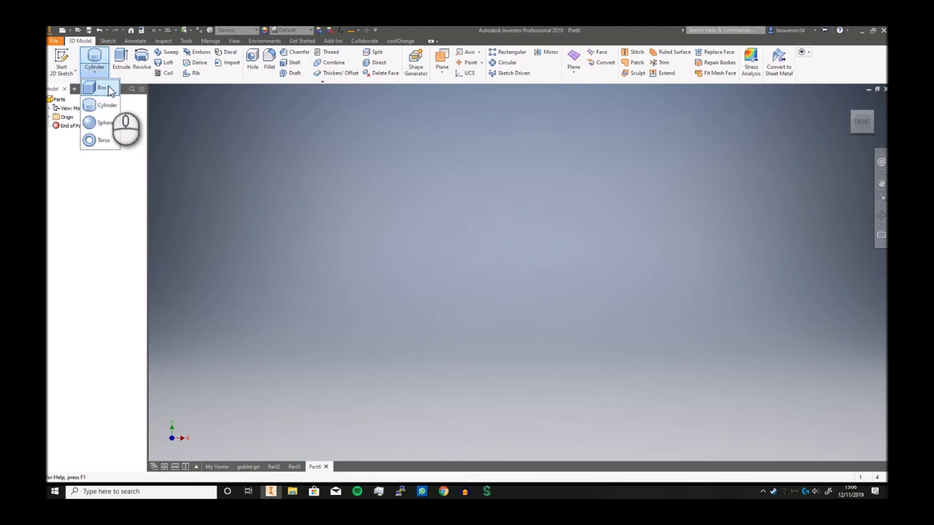
pyautogui.click(108, 86)
pyautogui.click(565, 312)
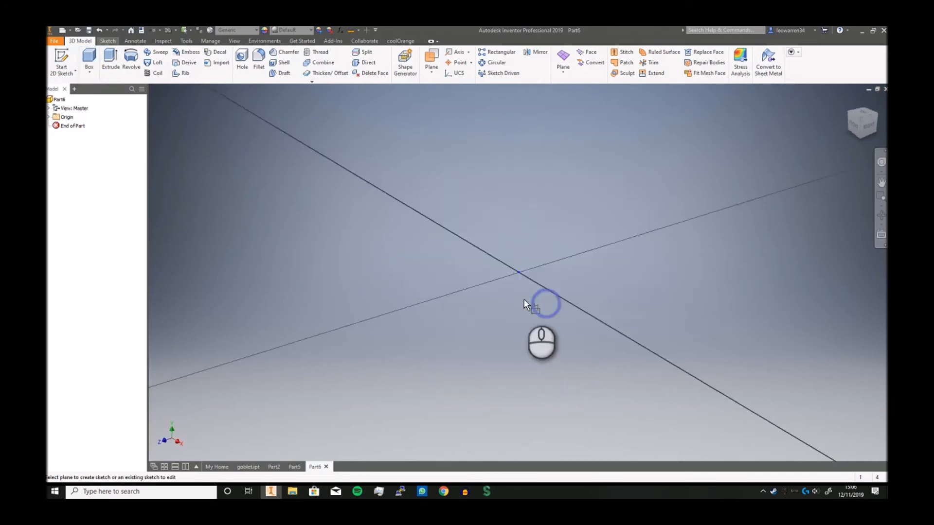
pyautogui.click(519, 273)
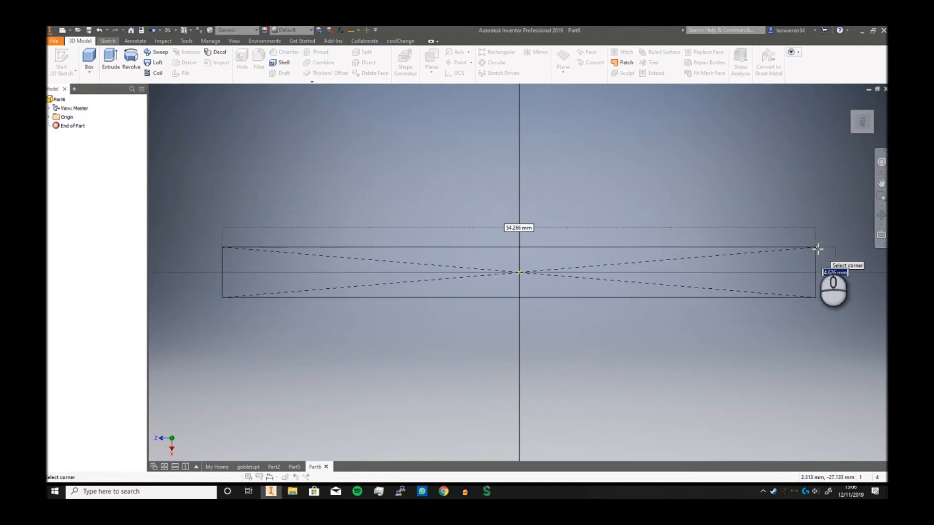
pyautogui.write('5')
pyautogui.press('Tab')
pyautogui.write('1')
pyautogui.press('Return')
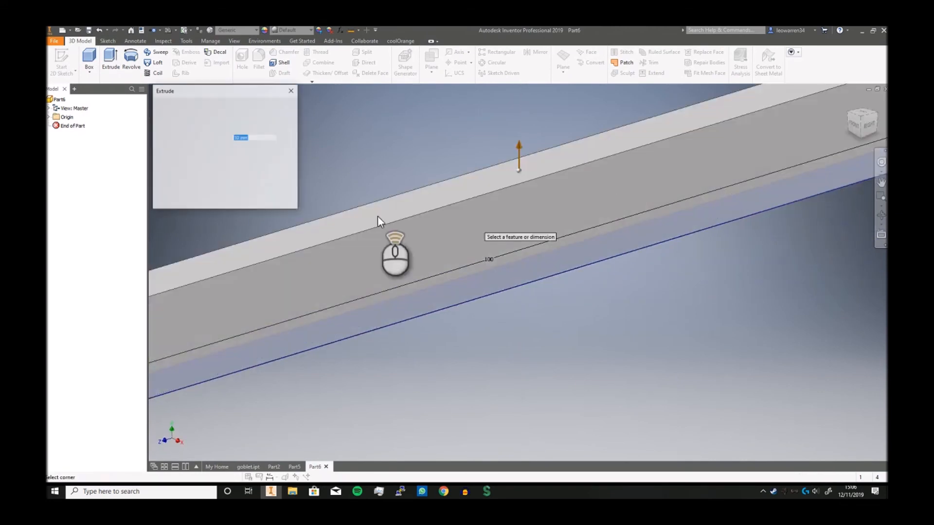
pyautogui.write('2')
pyautogui.press('Return')
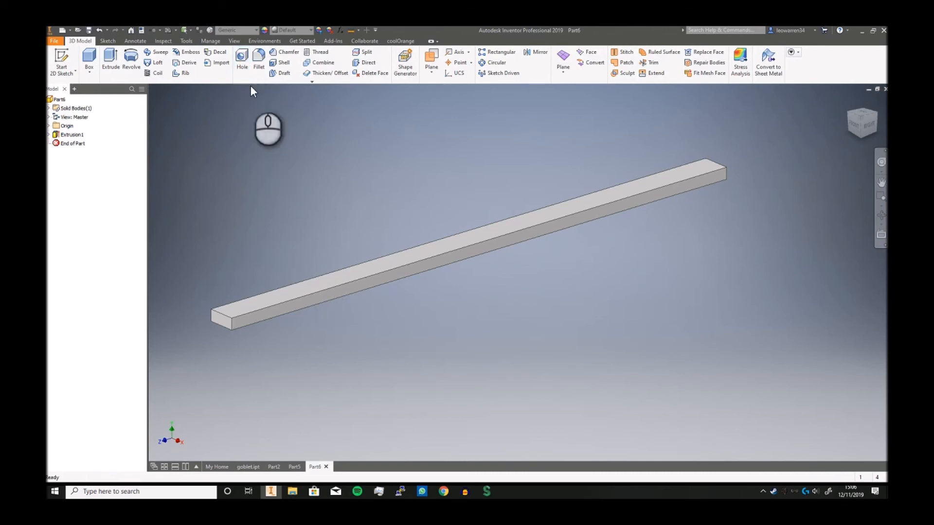
pyautogui.click(319, 82)
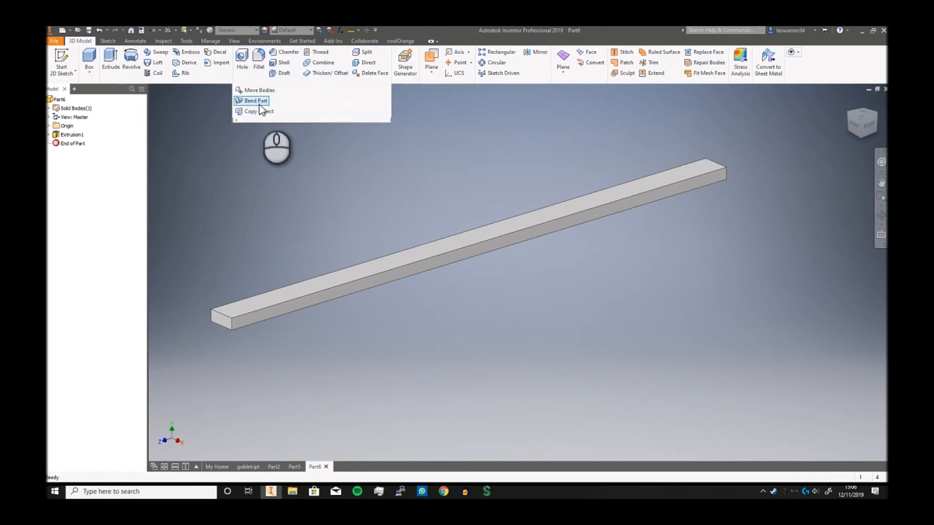
pyautogui.click(254, 101)
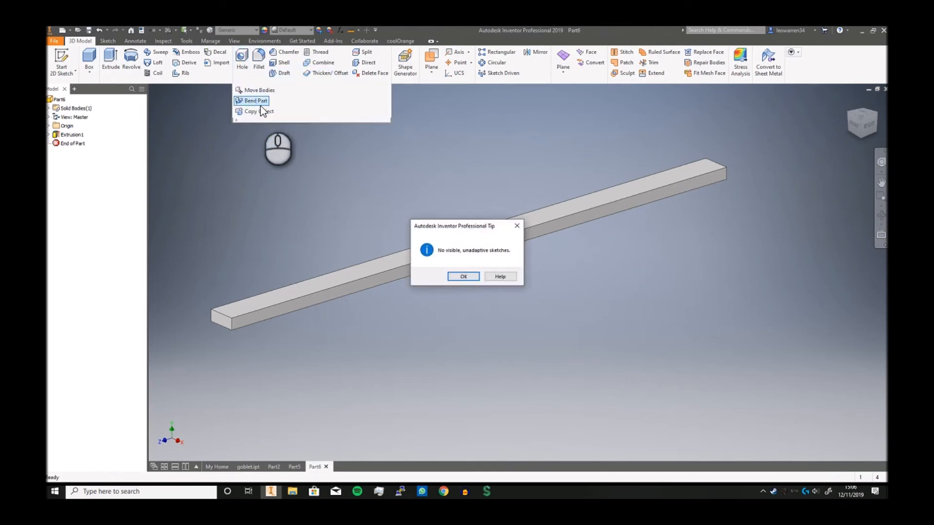
pyautogui.click(521, 224)
pyautogui.click(500, 245)
pyautogui.click(466, 214)
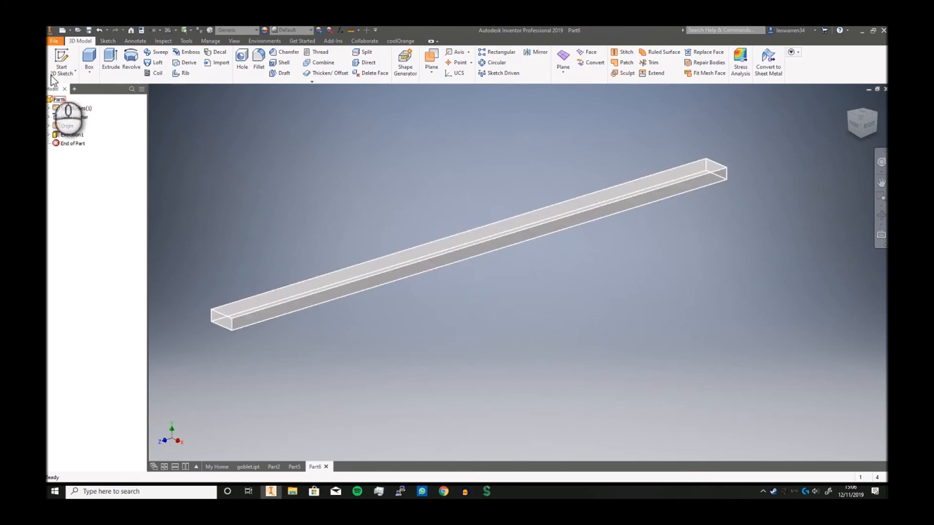
# Sketch a straight line across the width of the bar's top face at its midpoint and finish the sketch.
pyautogui.click(61, 63)
pyautogui.click(452, 248)
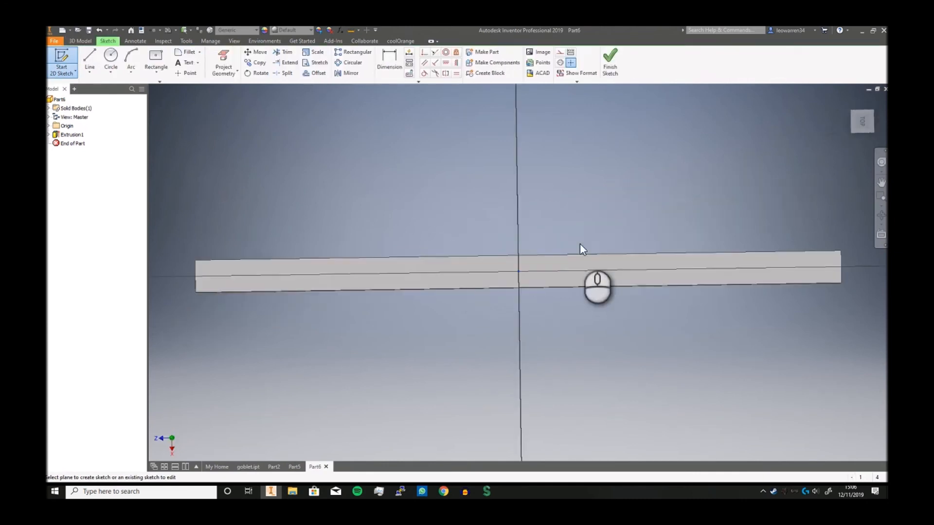
pyautogui.click(90, 56)
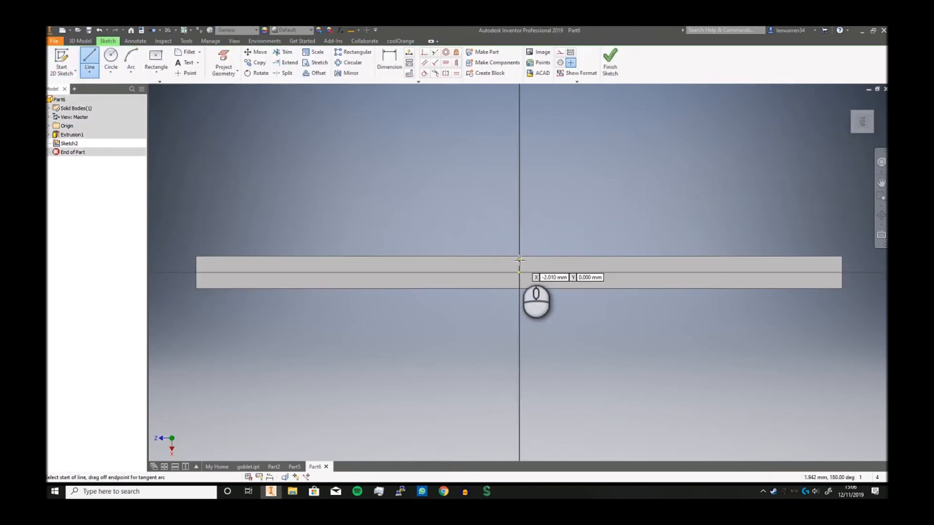
pyautogui.click(518, 256)
pyautogui.click(519, 289)
pyautogui.rightClick(552, 198)
pyautogui.click(584, 197)
pyautogui.click(607, 68)
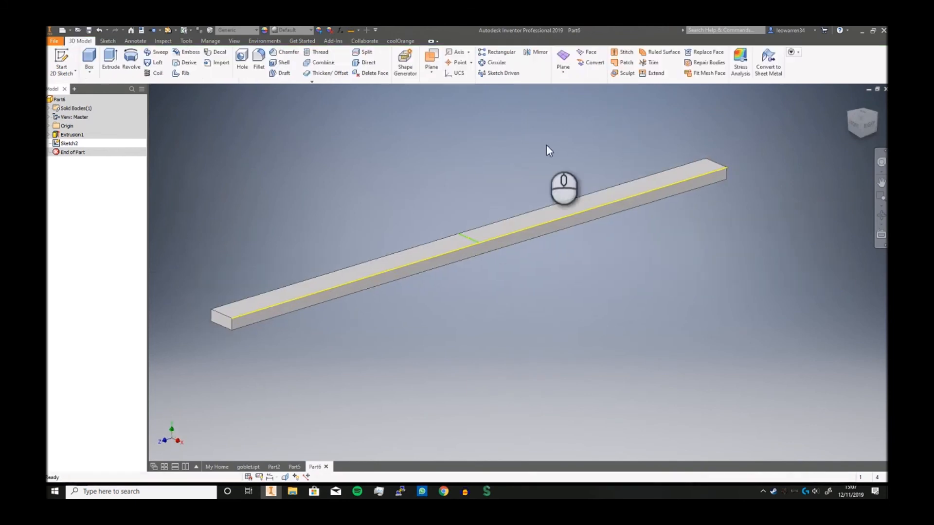
# Try Bend Part on the sketched line across the bar, using Radius + Angle with a 100 mm radius.
pyautogui.click(316, 81)
pyautogui.click(266, 97)
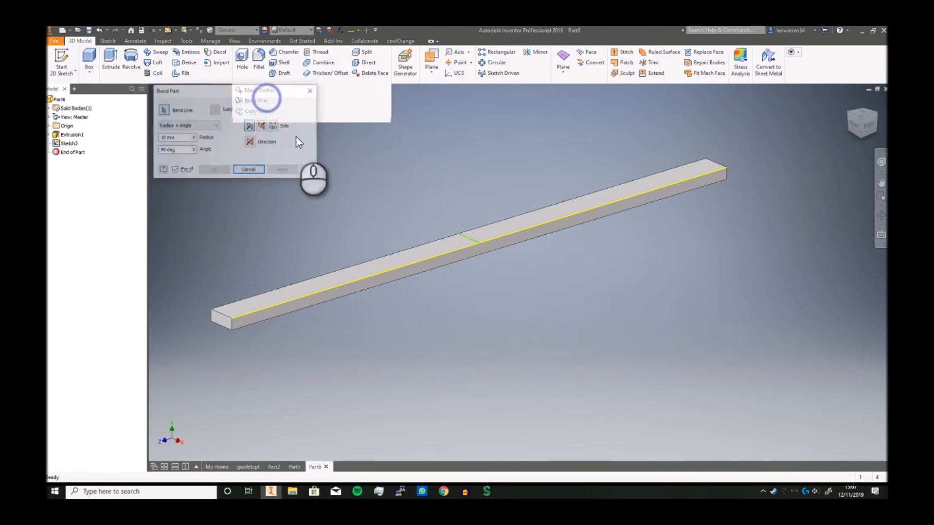
pyautogui.click(469, 242)
pyautogui.moveTo(591, 204); pyautogui.dragTo(584, 286, button='middle')
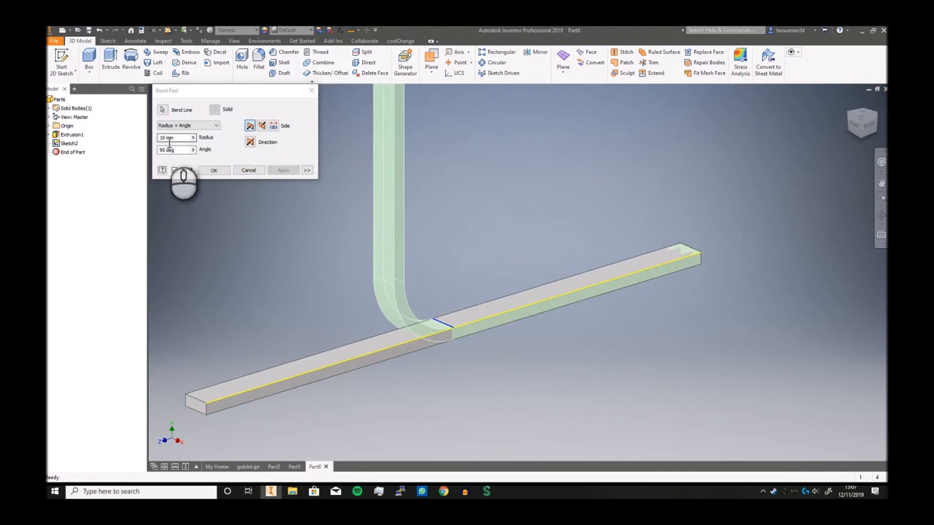
pyautogui.write('0')
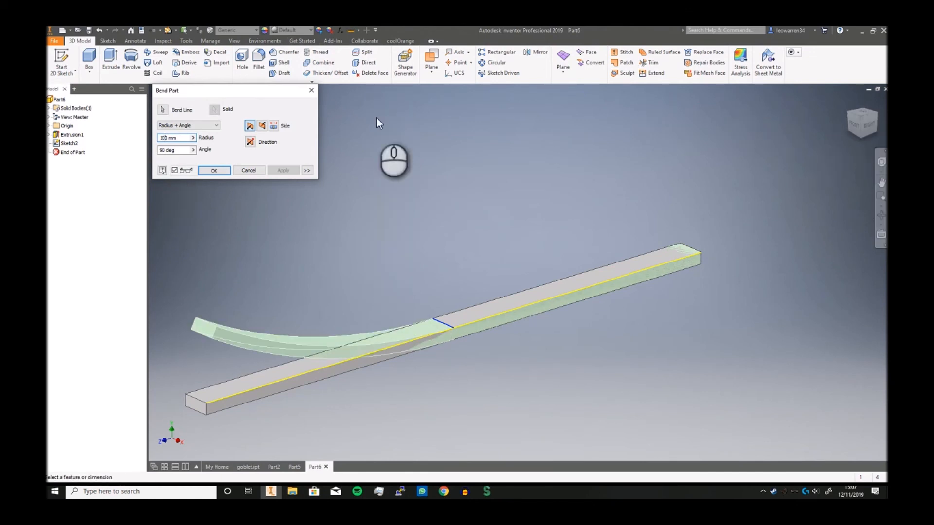
# Switch the bend to the bar's other side, try the reversed direction and restore it, and set the angle to 45 degrees.
pyautogui.click(262, 126)
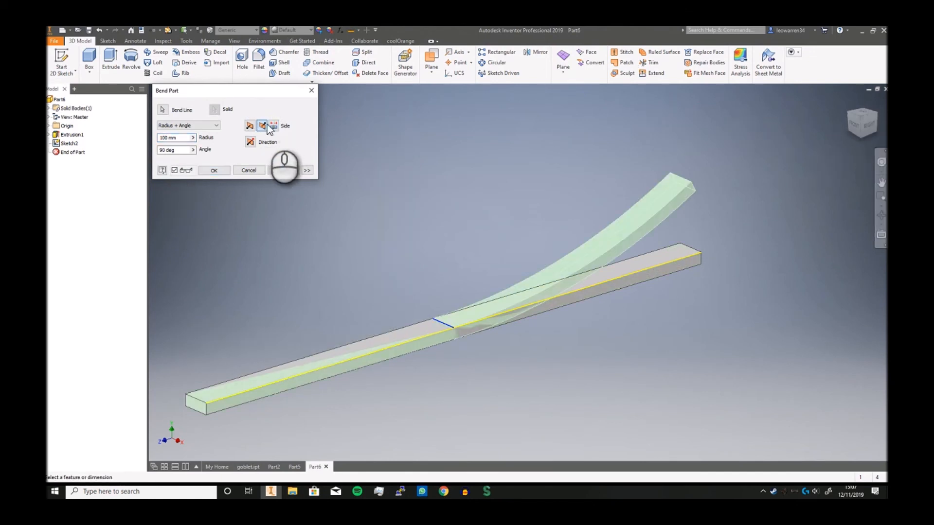
pyautogui.click(250, 143)
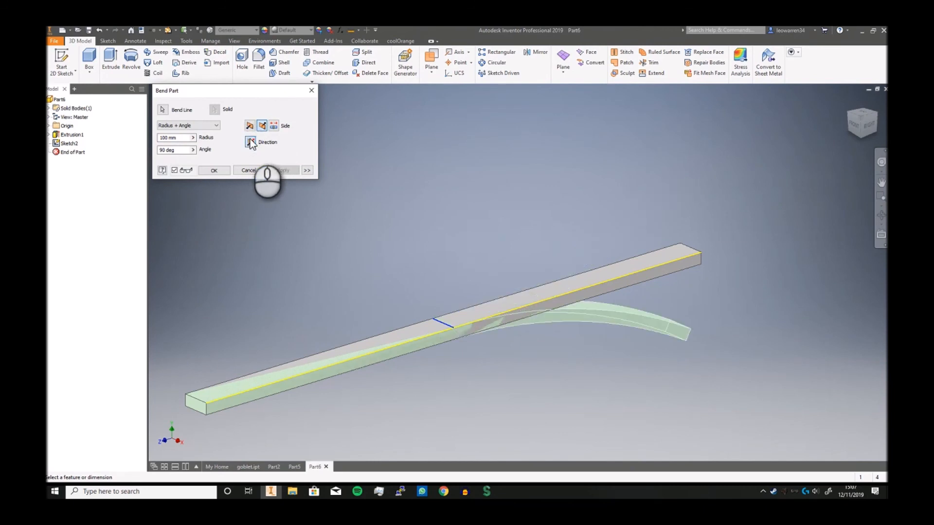
pyautogui.click(250, 142)
pyautogui.click(164, 150)
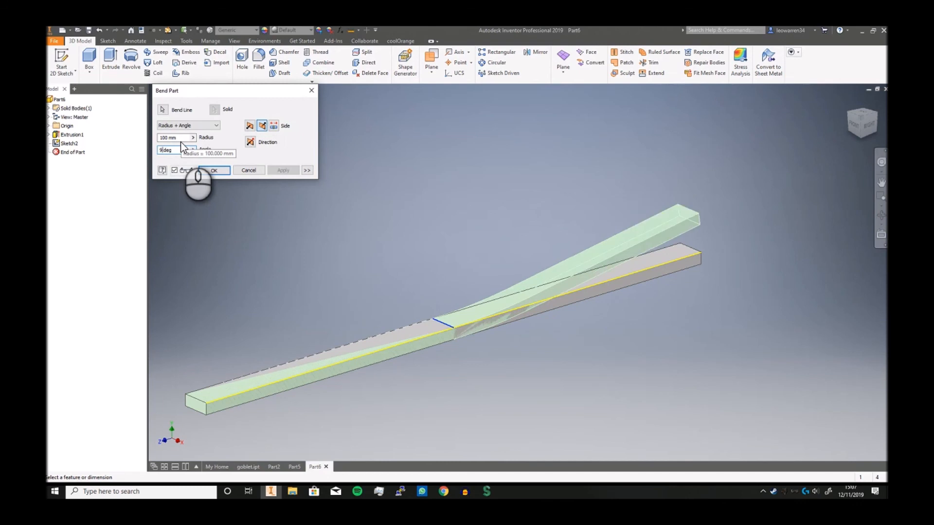
pyautogui.write('45')
# Try the Arc Length + Angle bend method with arc lengths of 100 mm and 1 mm, and cancel the bend.
pyautogui.click(197, 126)
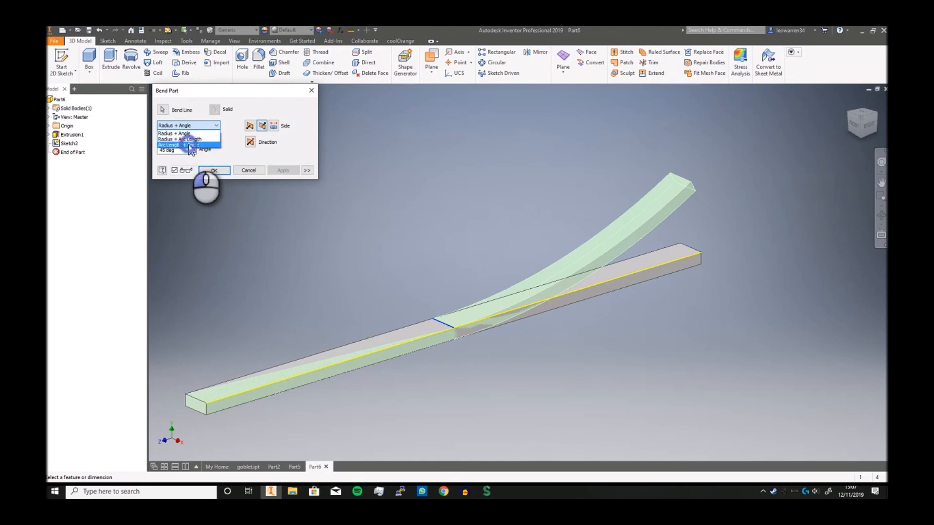
pyautogui.click(189, 145)
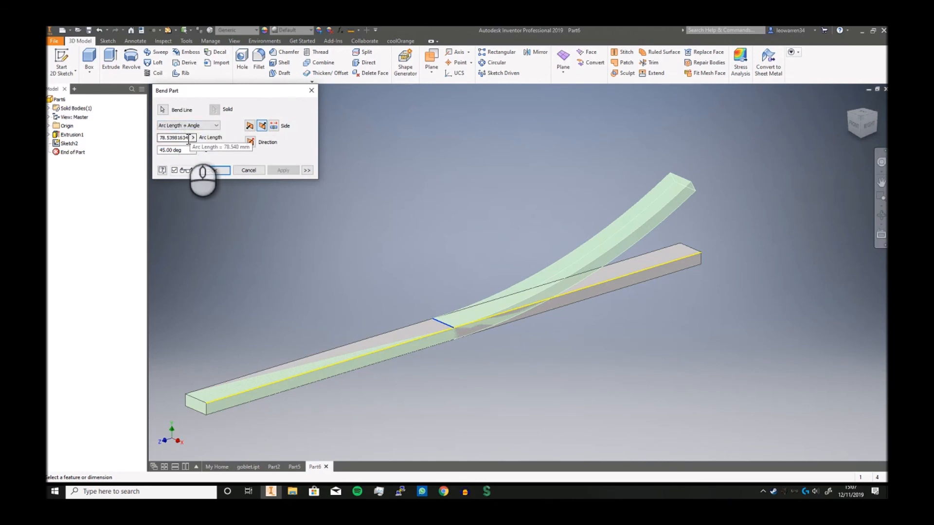
pyautogui.doubleClick(189, 138)
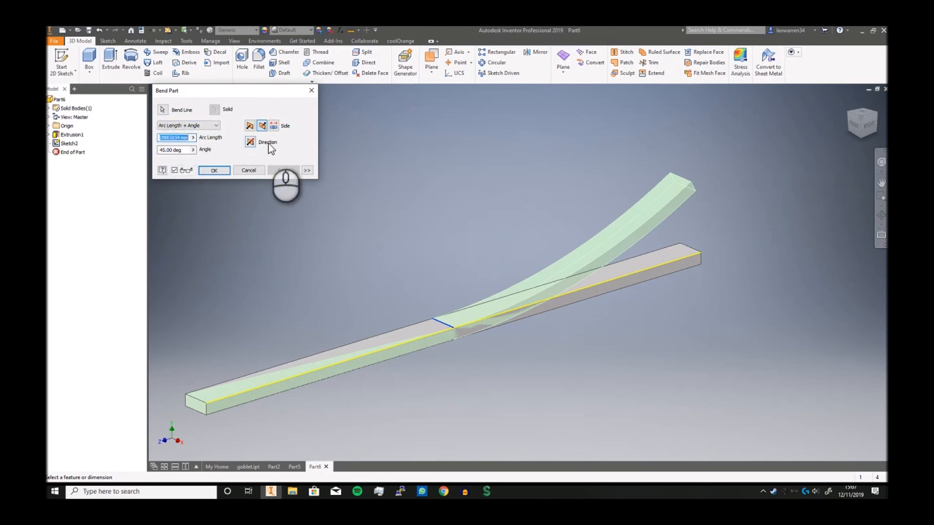
pyautogui.write('100')
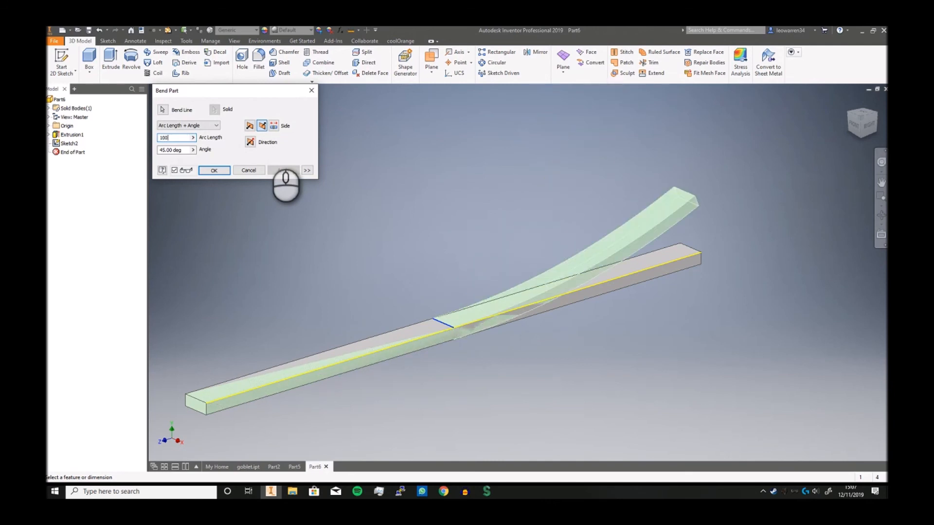
pyautogui.press('BackSpace')
pyautogui.press('BackSpace')
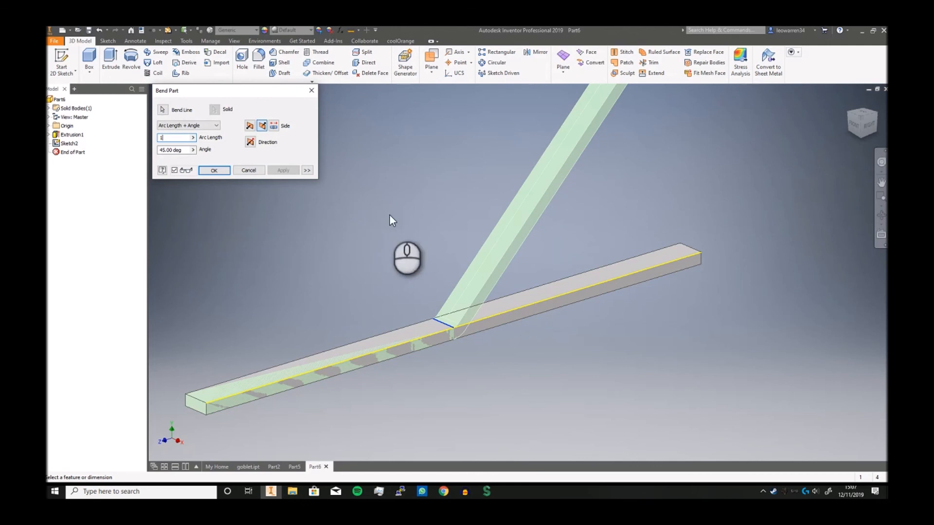
pyautogui.click(868, 130)
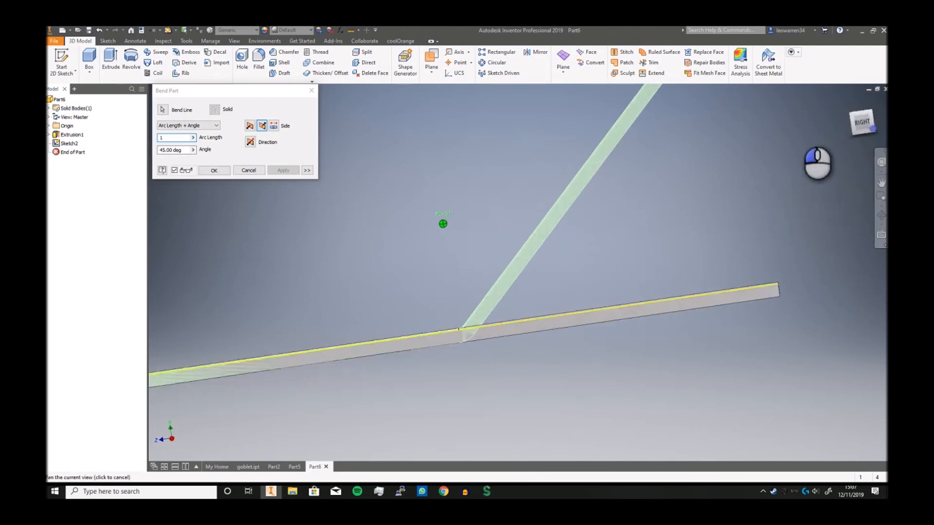
pyautogui.click(250, 169)
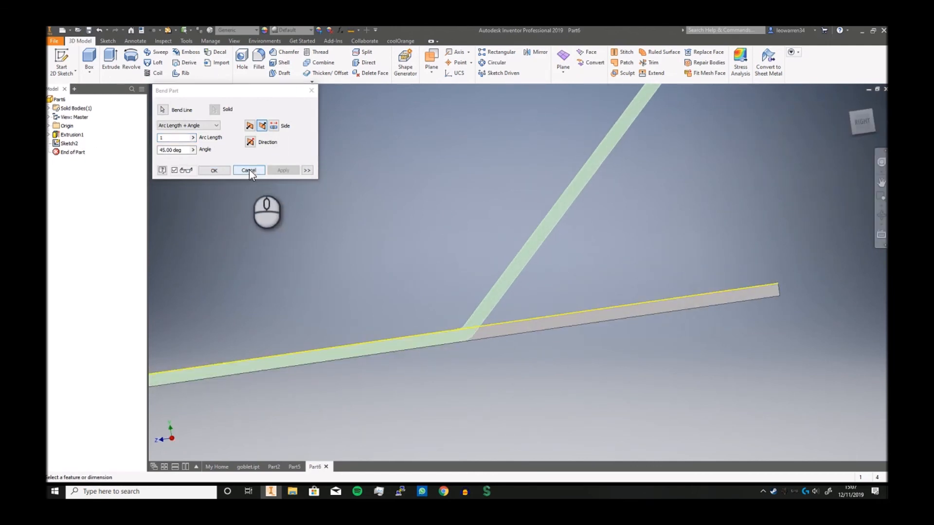
pyautogui.click(310, 82)
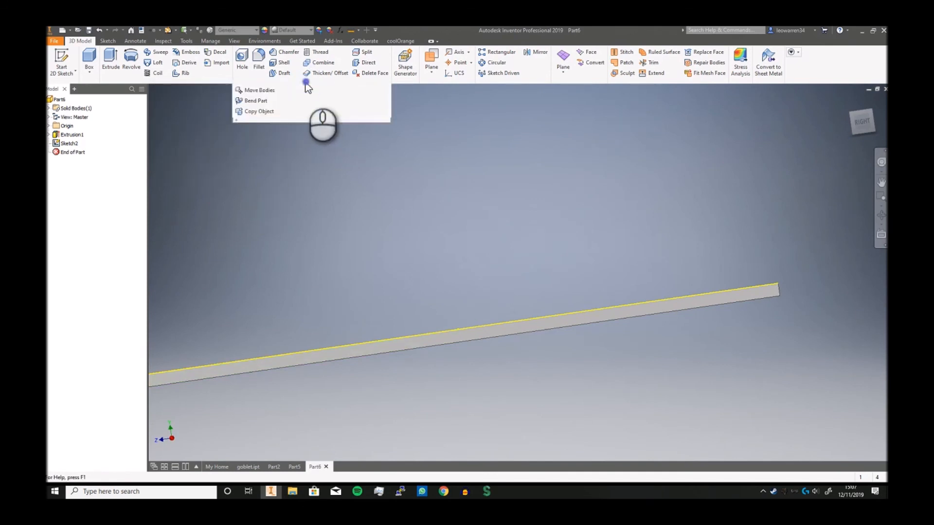
pyautogui.click(311, 160)
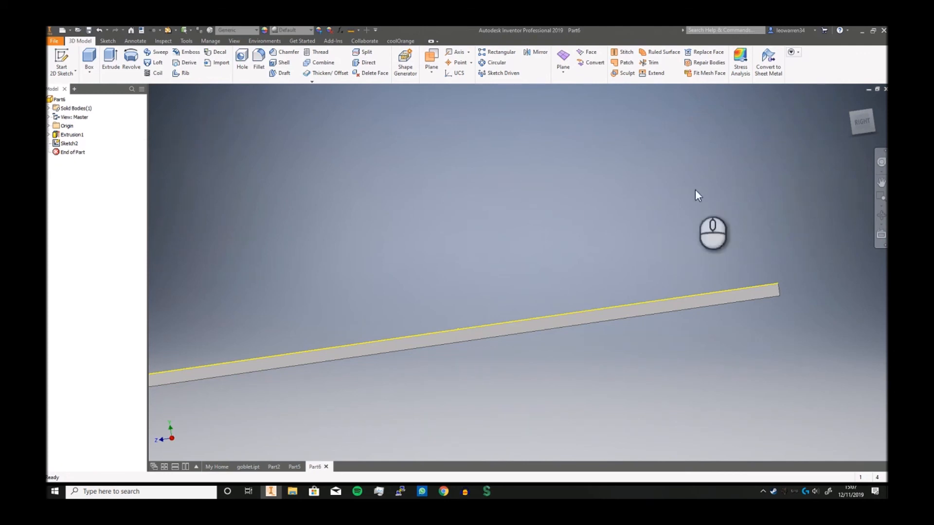
pyautogui.moveTo(665, 181); pyautogui.dragTo(664, 181, button='middle')
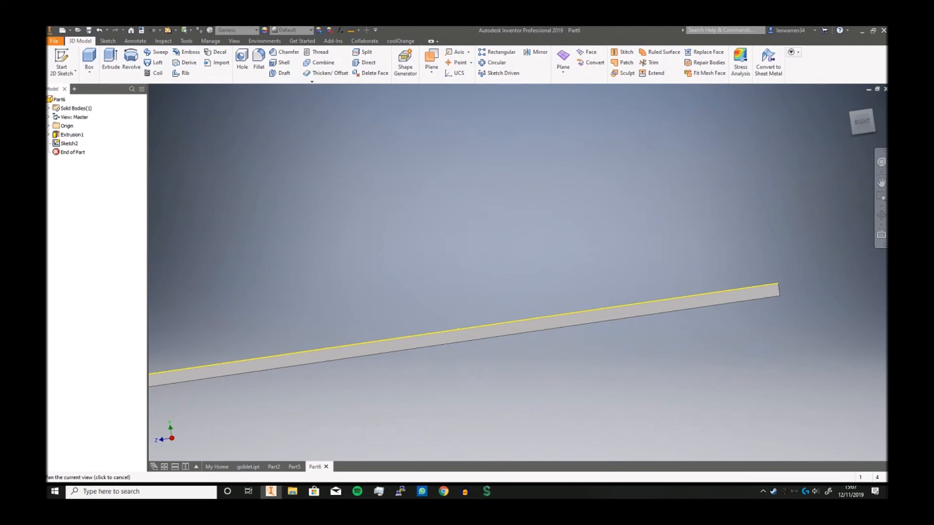